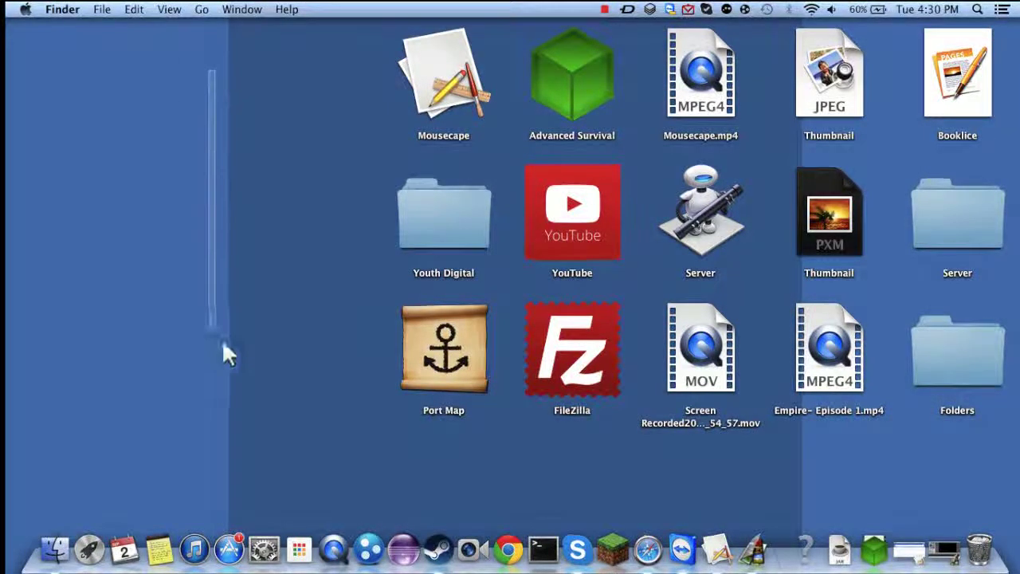
{"action": "left_click_drag", "start_coordinate": [156, 85], "coordinate": [225, 138]}
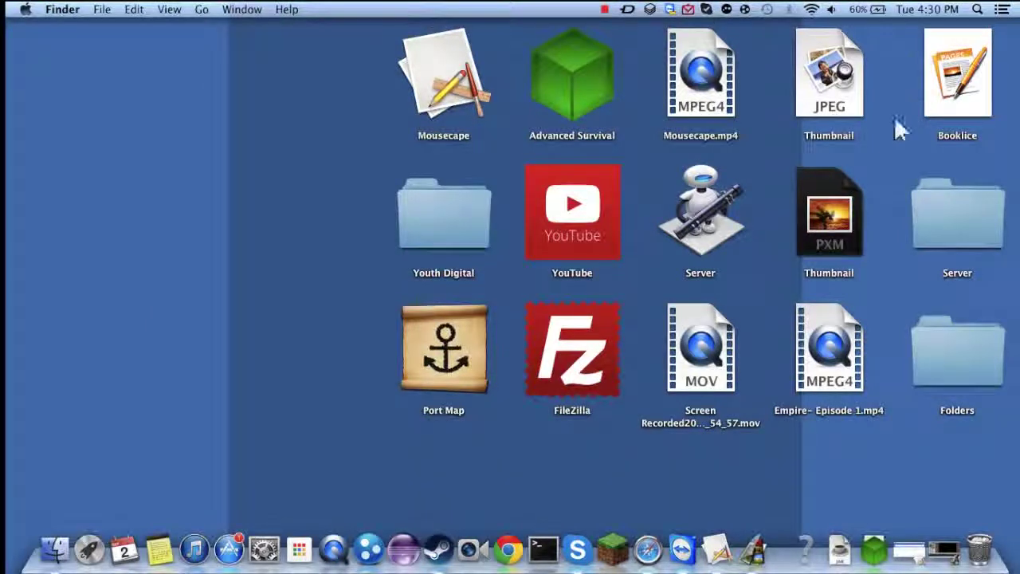
{"action": "left_click_drag", "start_coordinate": [207, 45], "coordinate": [16, 11]}
{"action": "left_click_drag", "start_coordinate": [357, 370], "coordinate": [411, 284]}
{"action": "left_click_drag", "start_coordinate": [309, 285], "coordinate": [313, 371]}
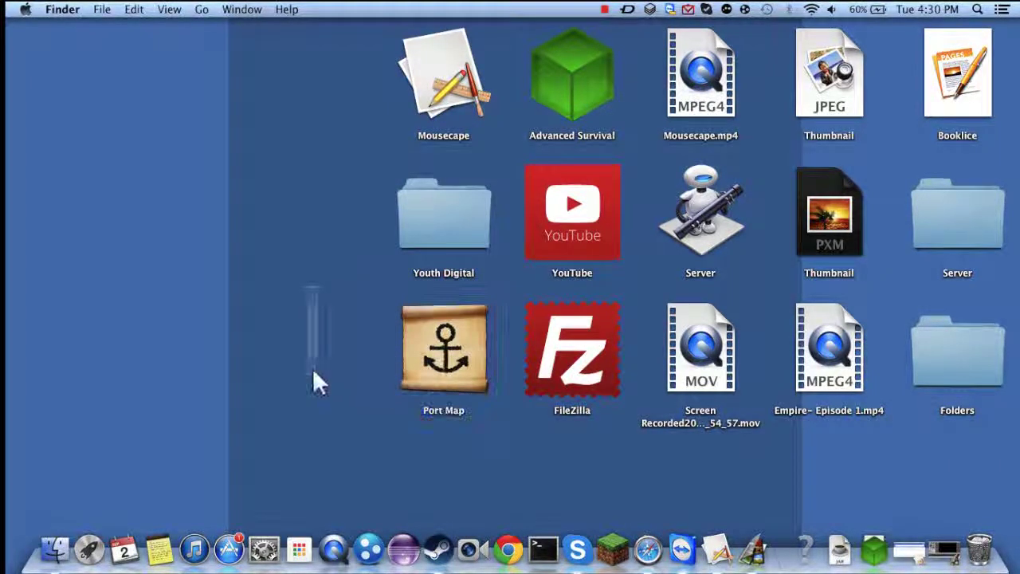
{"action": "left_click", "coordinate": [439, 353]}
{"action": "left_click", "coordinate": [501, 389]}
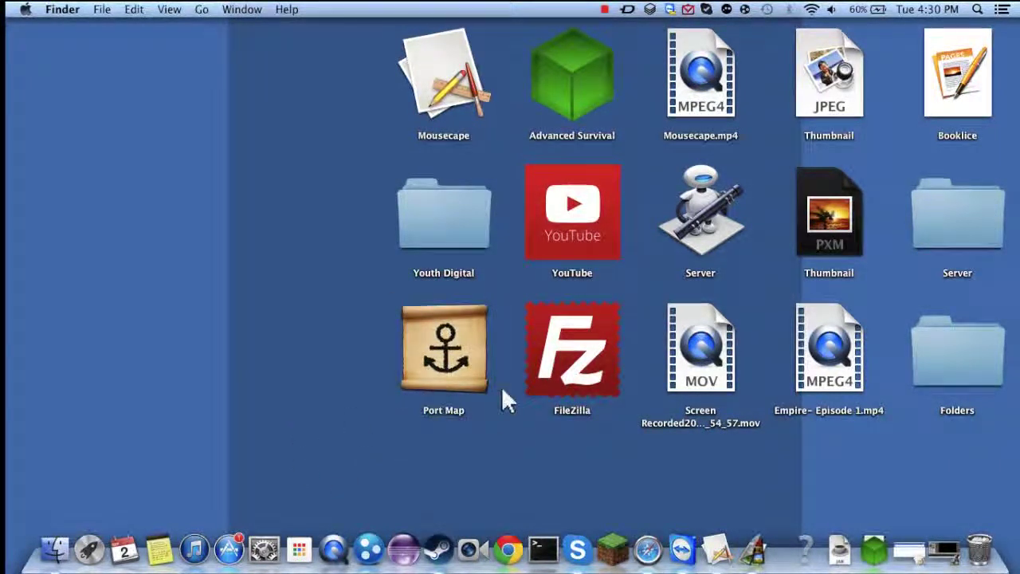
{"action": "left_click", "coordinate": [429, 308]}
{"action": "left_click", "coordinate": [416, 476]}
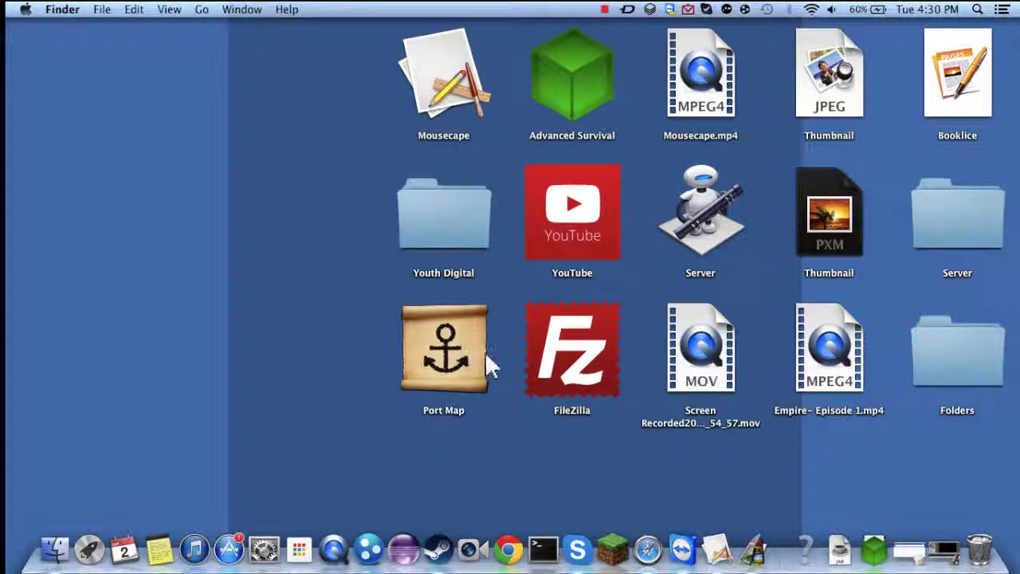
- Open Safari and go to portforwarding.com
{"action": "left_click", "coordinate": [648, 550]}
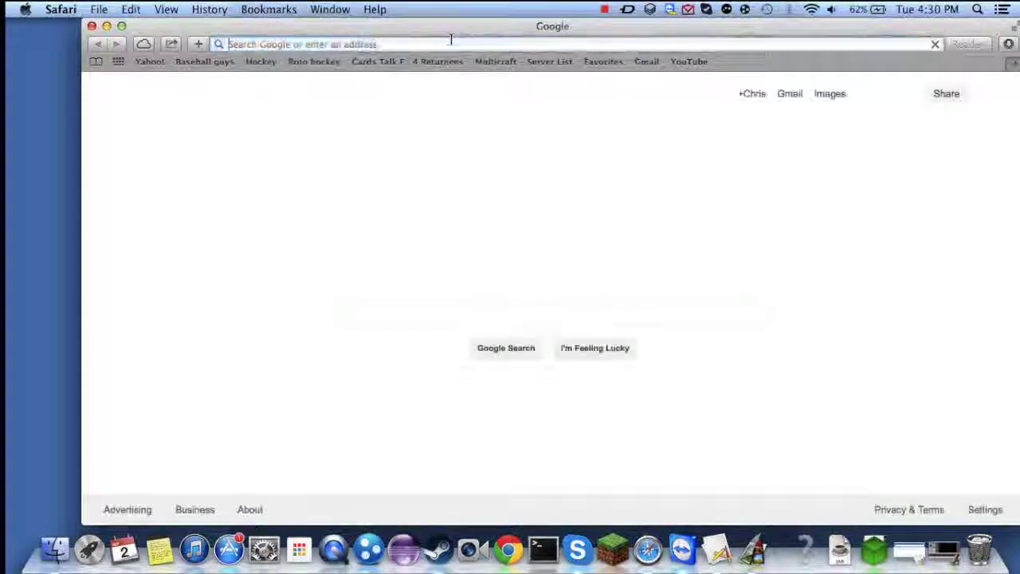
{"action": "left_click", "coordinate": [451, 39]}
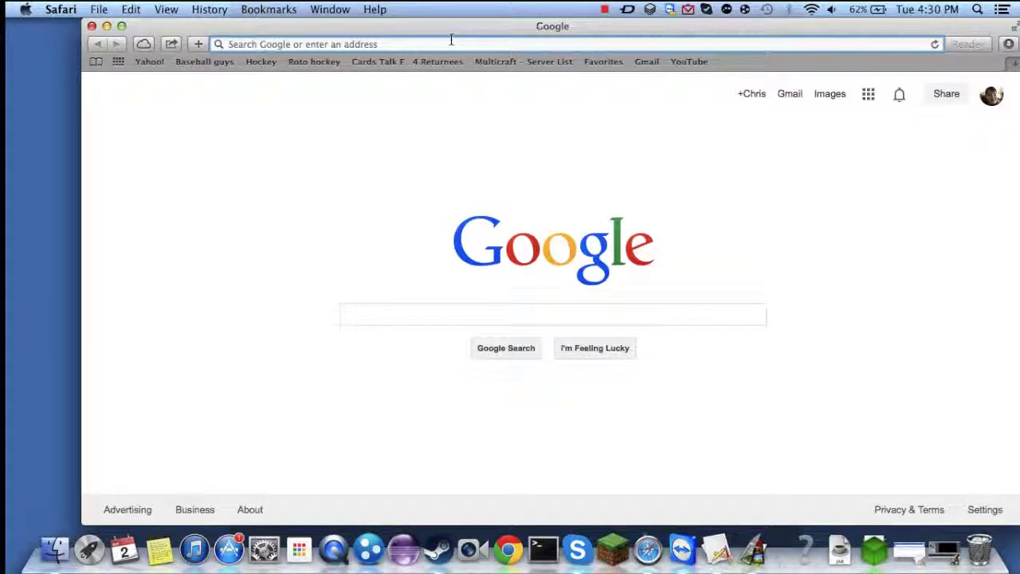
{"action": "type", "text": "portfo"}
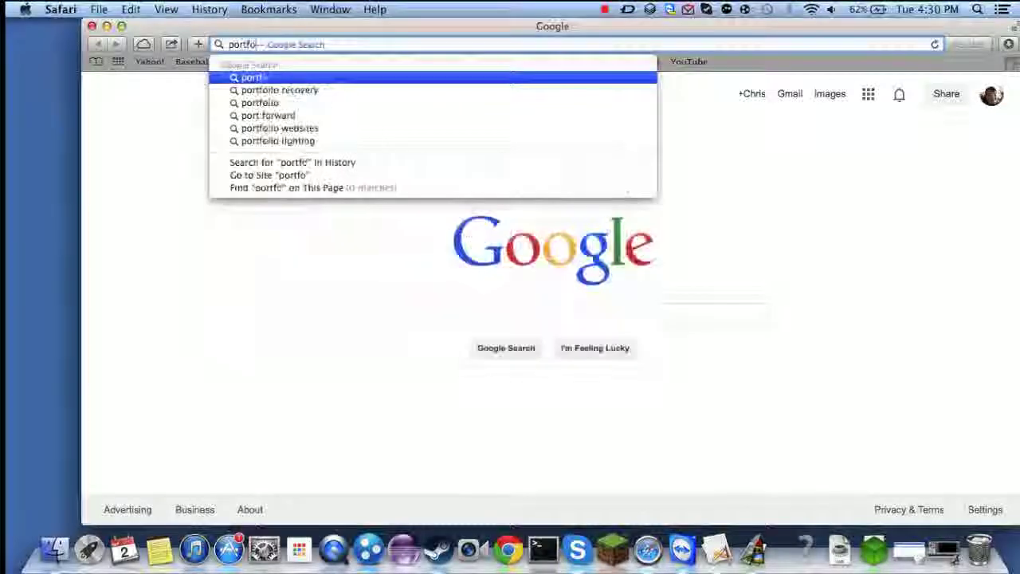
{"action": "type", "text": "rwarding.com"}
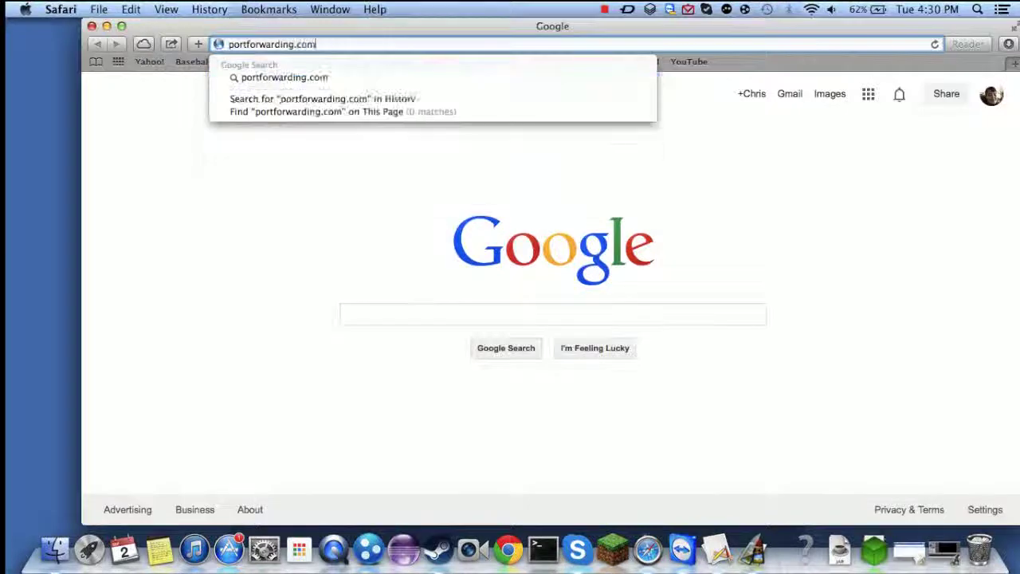
{"action": "key", "text": "Return"}
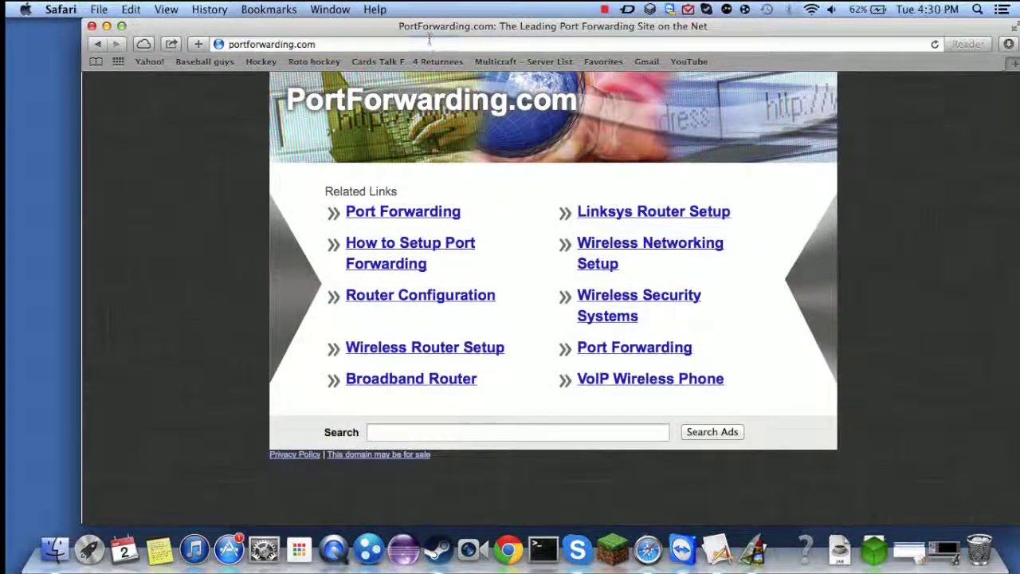
- Correct the web address to portforward.com and load that site
{"action": "left_click", "coordinate": [428, 40]}
{"action": "key", "text": "Right"}
{"action": "type", "text": "/"}
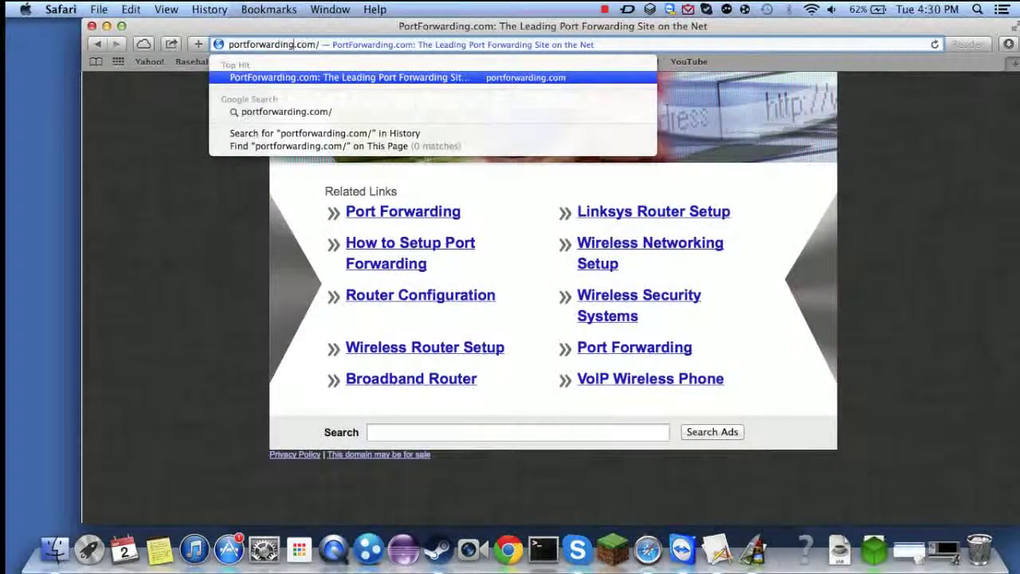
{"action": "key", "text": "BackSpace"}
{"action": "type", "text": "d"}
{"action": "key", "text": "Return"}
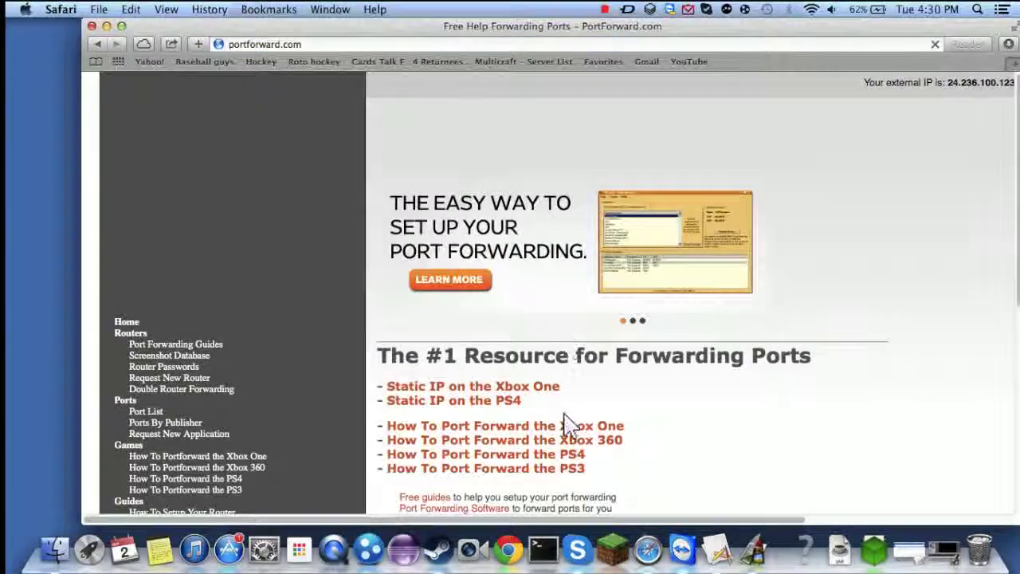
- Open the Port Forwarding page listed among the site's guides
{"action": "scroll", "coordinate": [378, 275], "scroll_direction": "down", "scroll_amount": 2}
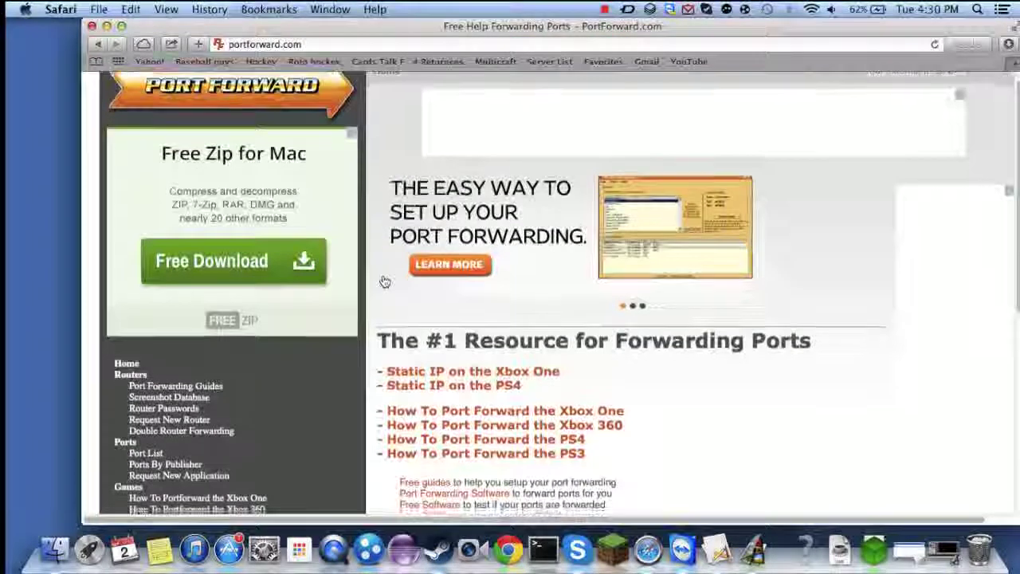
{"action": "scroll", "coordinate": [189, 384], "scroll_direction": "down", "scroll_amount": 2}
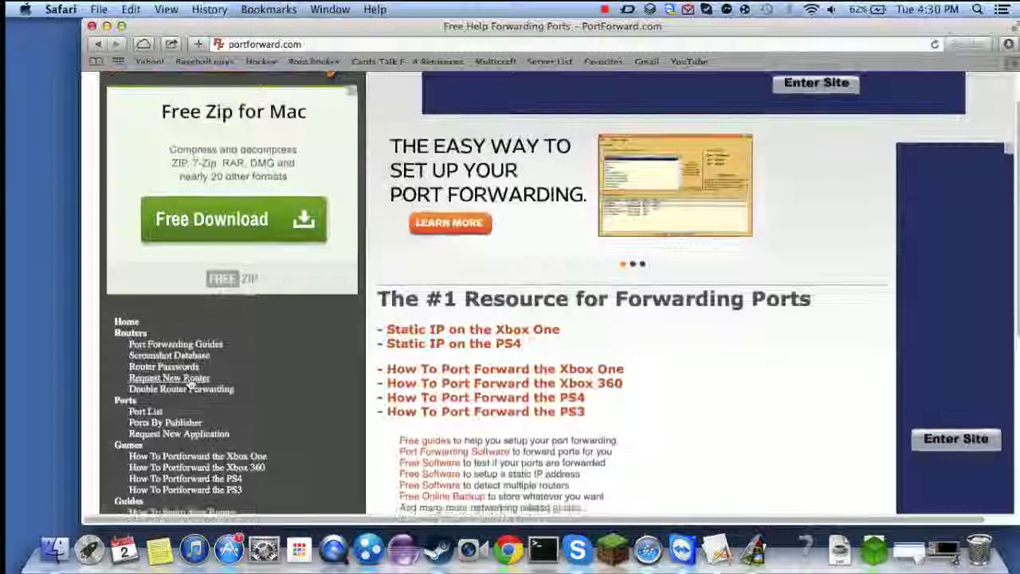
{"action": "scroll", "coordinate": [216, 423], "scroll_direction": "down", "scroll_amount": 2}
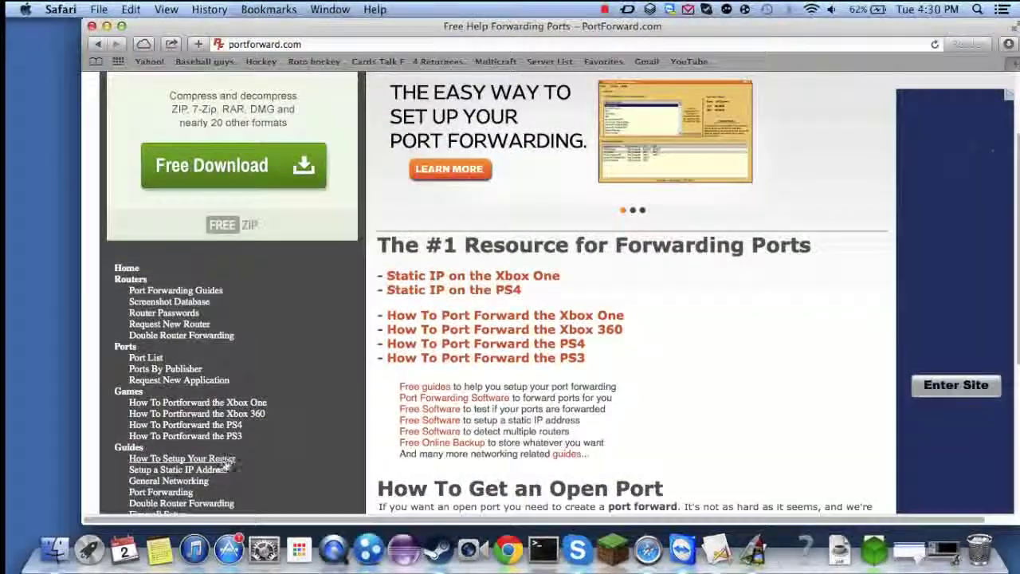
{"action": "scroll", "coordinate": [223, 451], "scroll_direction": "down", "scroll_amount": 1}
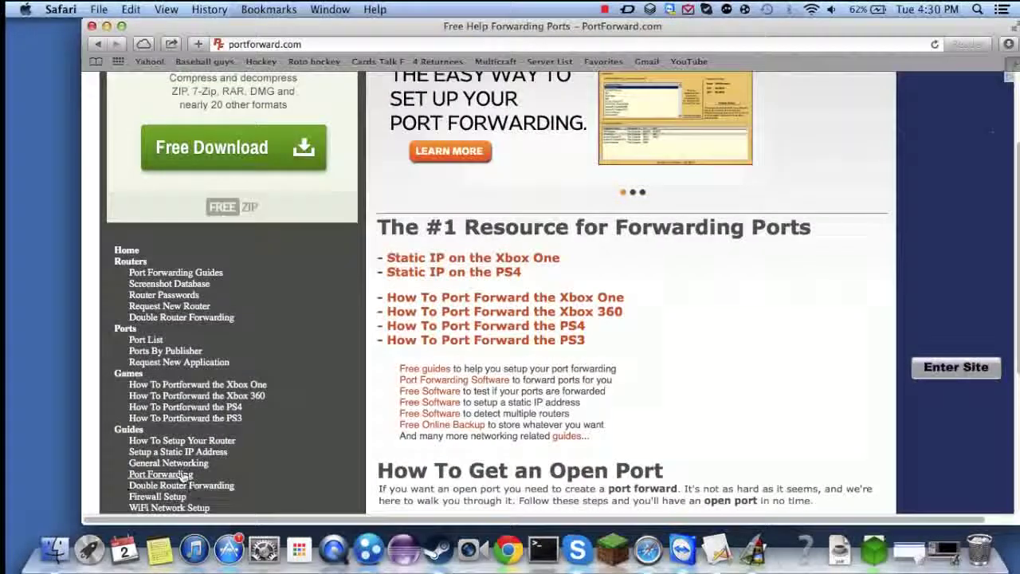
{"action": "left_click", "coordinate": [161, 474]}
- Choose Netgear from the router manufacturer list and dismiss the PFConfig offer to reach its router guides
{"action": "scroll", "coordinate": [496, 404], "scroll_direction": "down", "scroll_amount": 3}
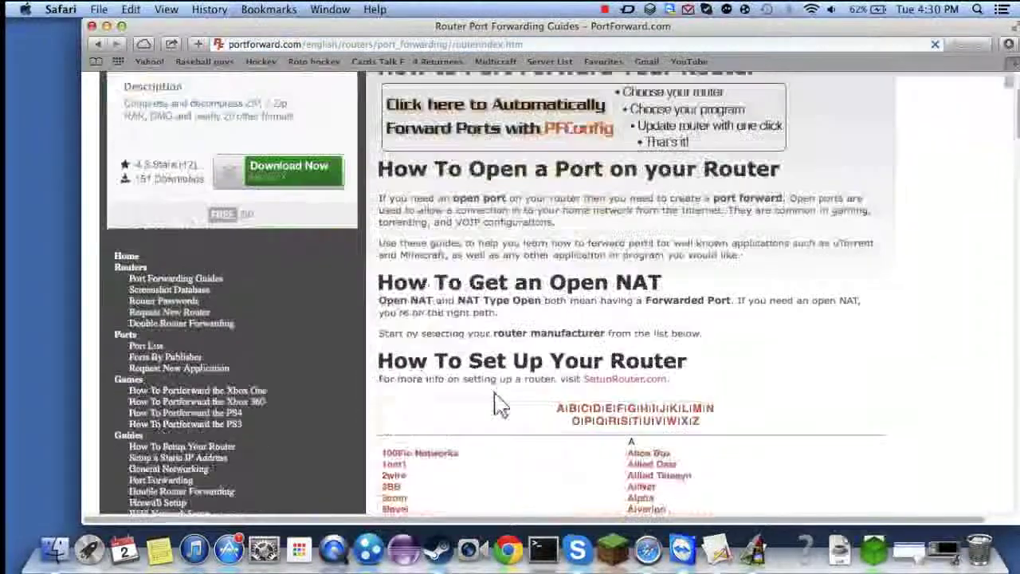
{"action": "scroll", "coordinate": [496, 404], "scroll_direction": "down", "scroll_amount": 2}
{"action": "scroll", "coordinate": [502, 398], "scroll_direction": "down", "scroll_amount": 4}
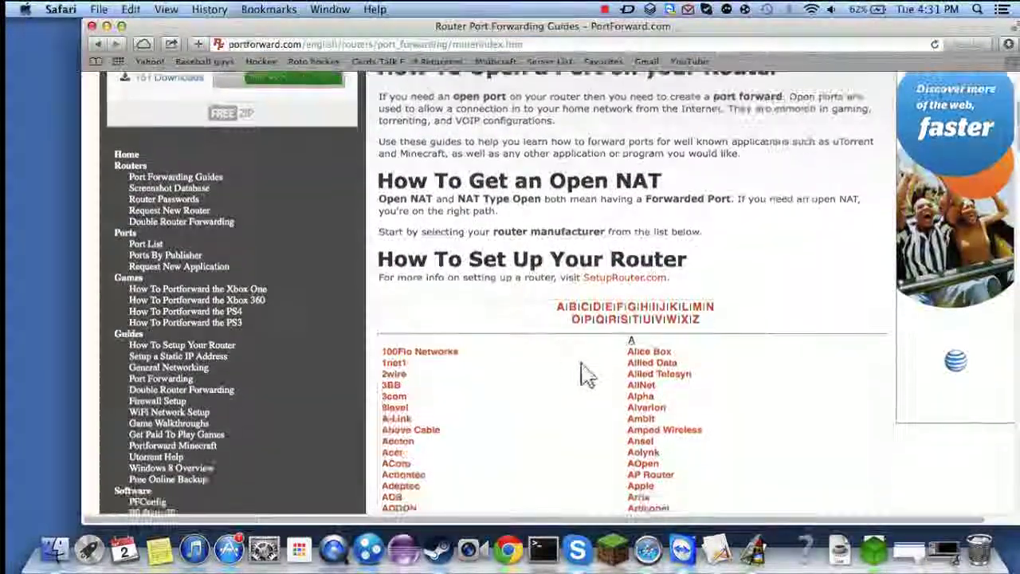
{"action": "scroll", "coordinate": [603, 382], "scroll_direction": "down", "scroll_amount": 10}
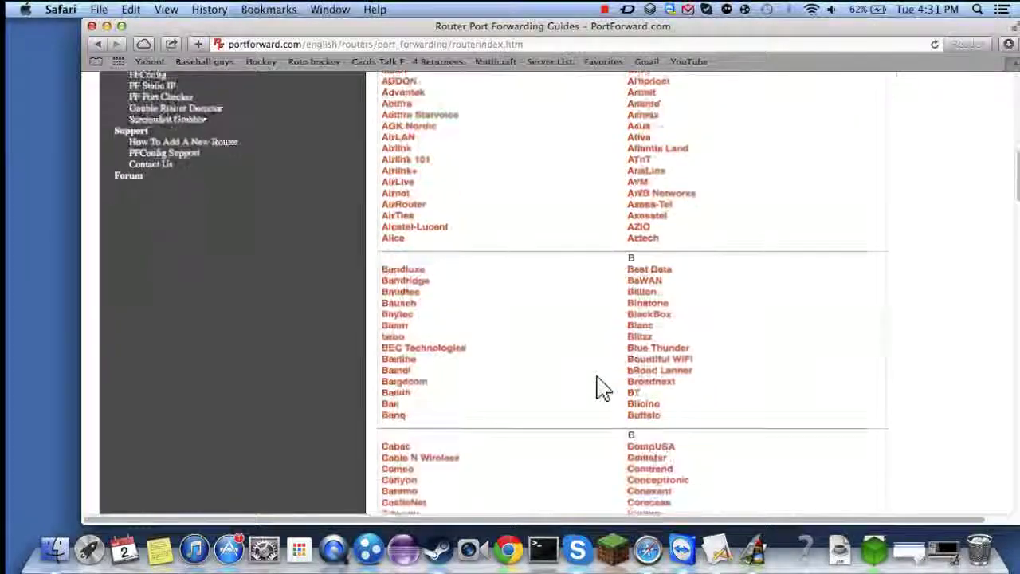
{"action": "scroll", "coordinate": [602, 389], "scroll_direction": "down", "scroll_amount": 15}
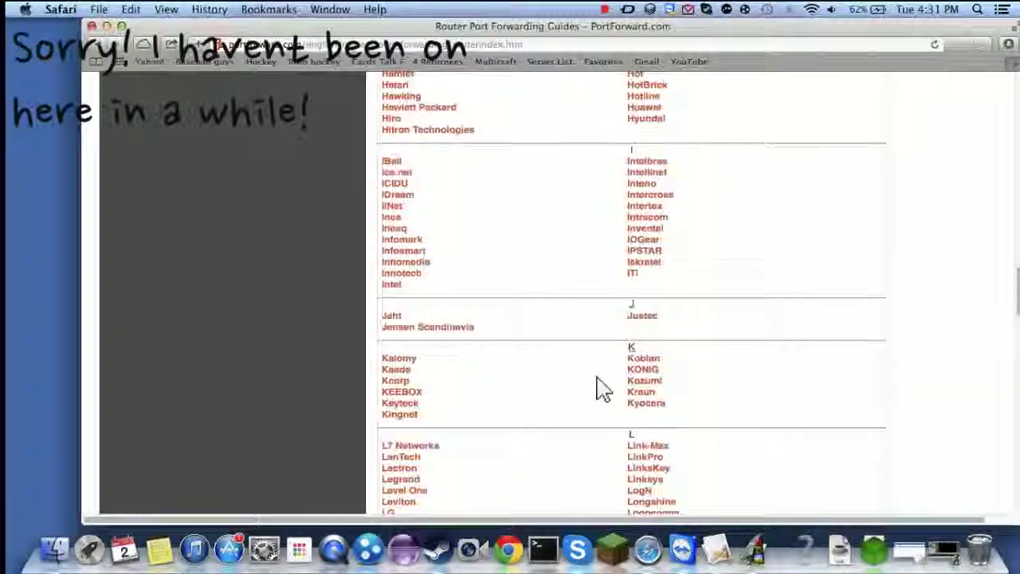
{"action": "scroll", "coordinate": [602, 389], "scroll_direction": "down", "scroll_amount": 3}
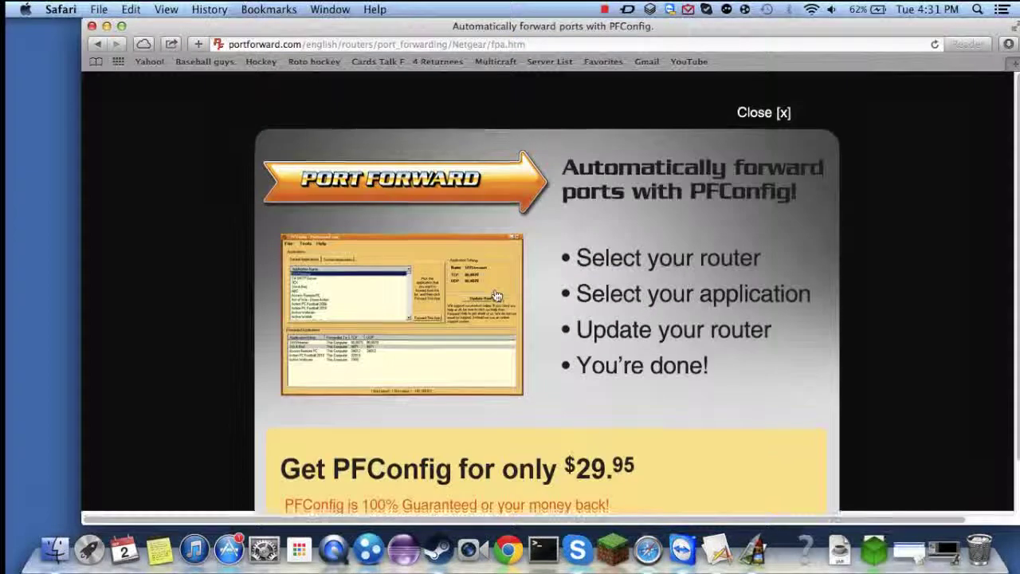
{"action": "left_click", "coordinate": [784, 114]}
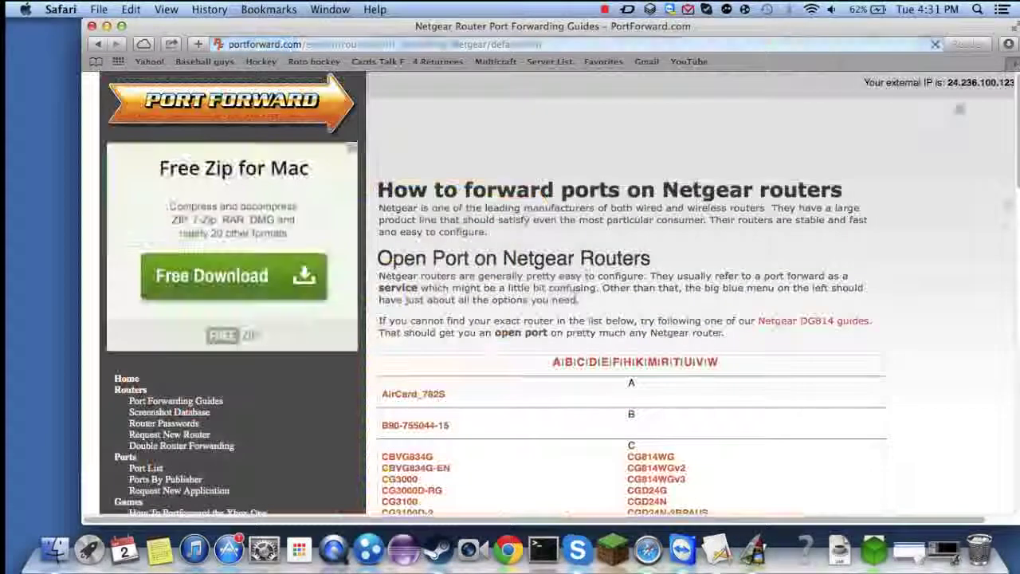
- Select the CG3100D-2 model in the Netgear router list
{"action": "scroll", "coordinate": [573, 390], "scroll_direction": "down", "scroll_amount": 3}
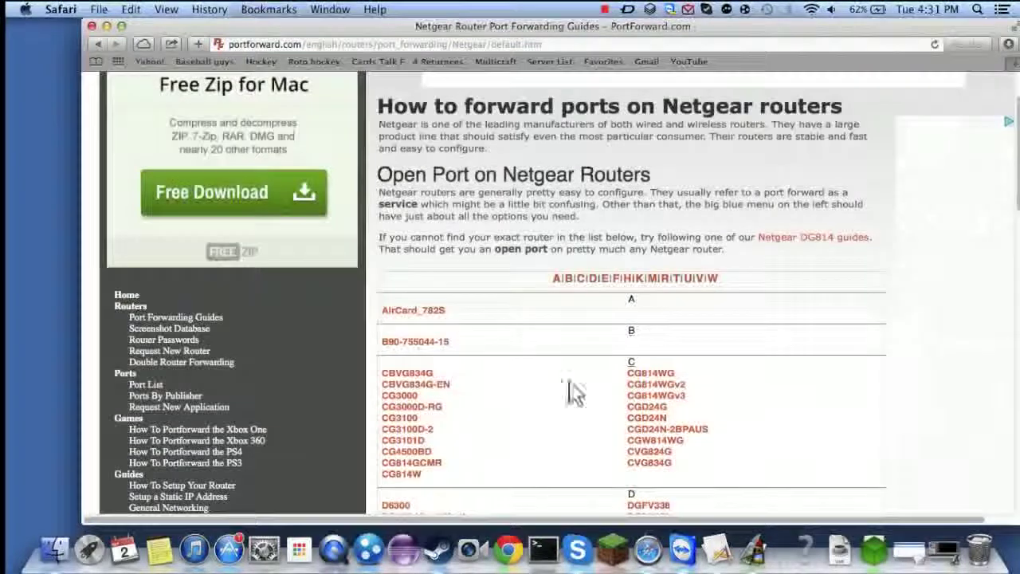
{"action": "scroll", "coordinate": [446, 341], "scroll_direction": "down", "scroll_amount": 3}
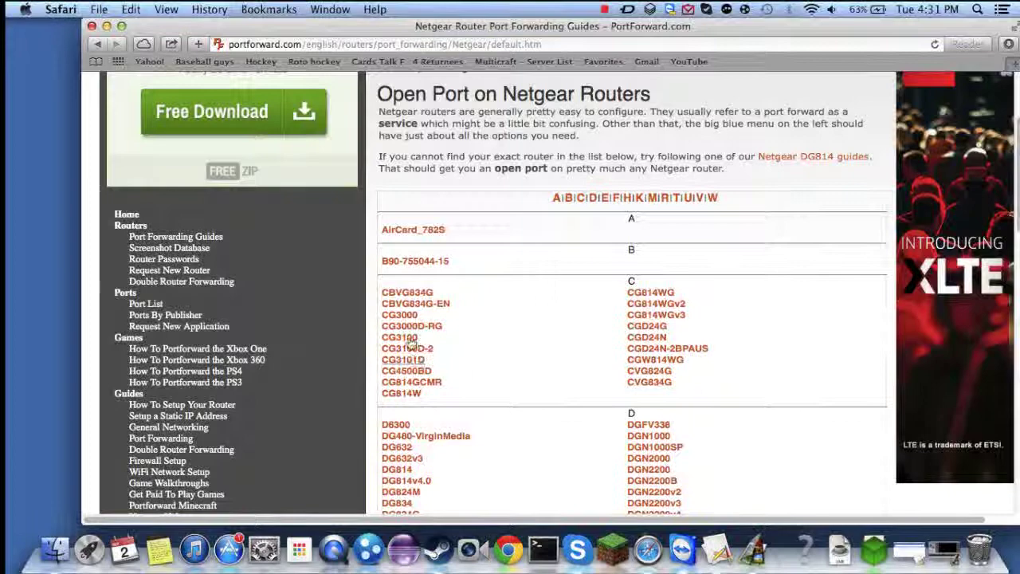
{"action": "left_click", "coordinate": [408, 348]}
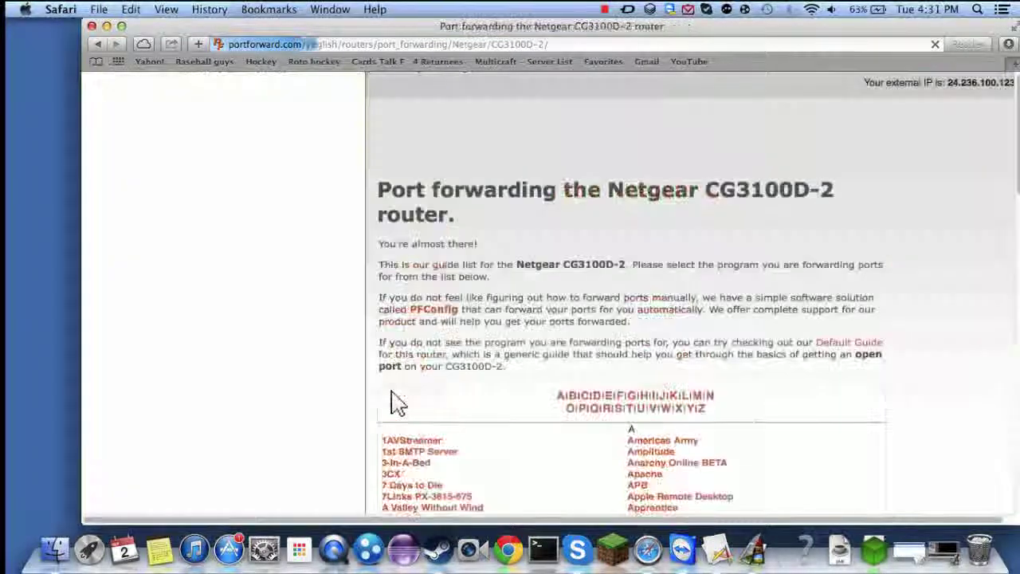
- Jump to the M section of the CG3100D-2 program list and open the Minecraft Server guide
{"action": "scroll", "coordinate": [420, 426], "scroll_direction": "down", "scroll_amount": 1}
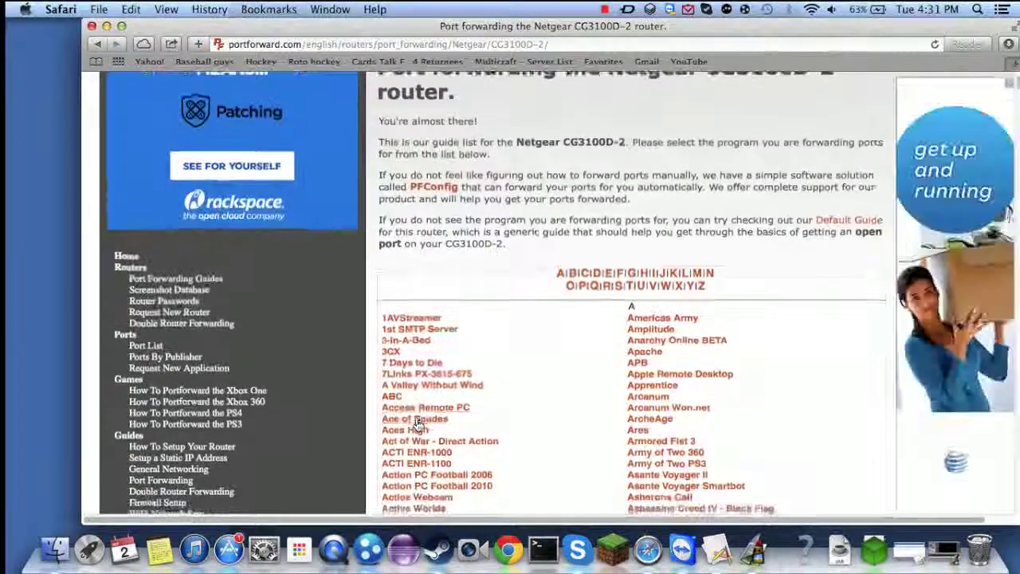
{"action": "scroll", "coordinate": [419, 426], "scroll_direction": "up", "scroll_amount": 1}
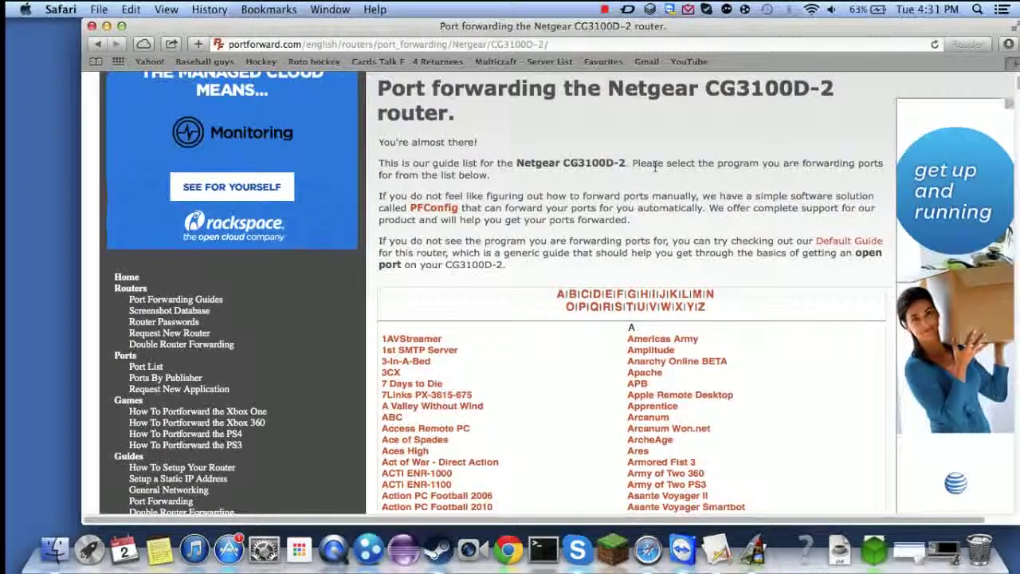
{"action": "scroll", "coordinate": [502, 343], "scroll_direction": "down", "scroll_amount": 3}
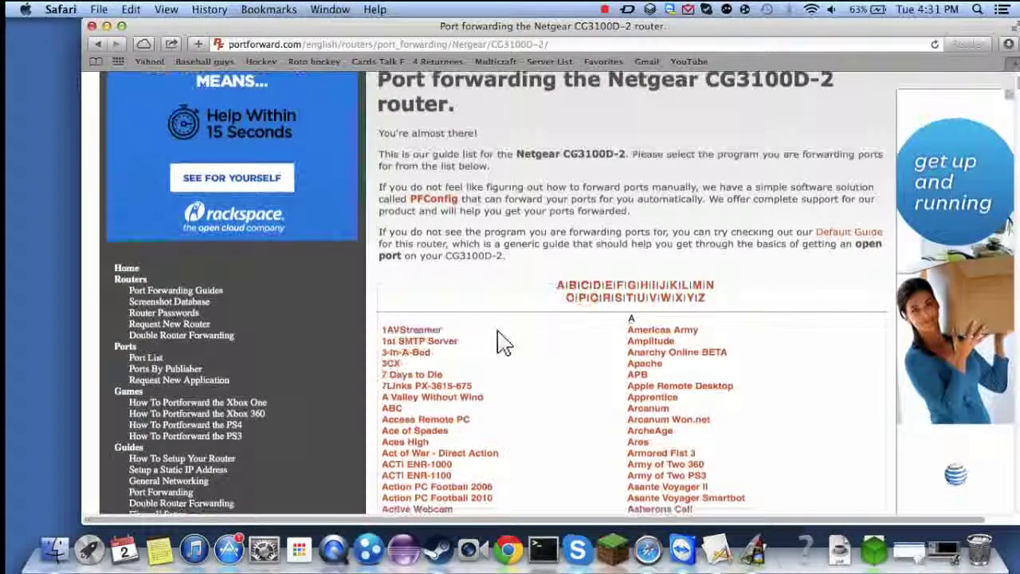
{"action": "scroll", "coordinate": [590, 386], "scroll_direction": "down", "scroll_amount": 4}
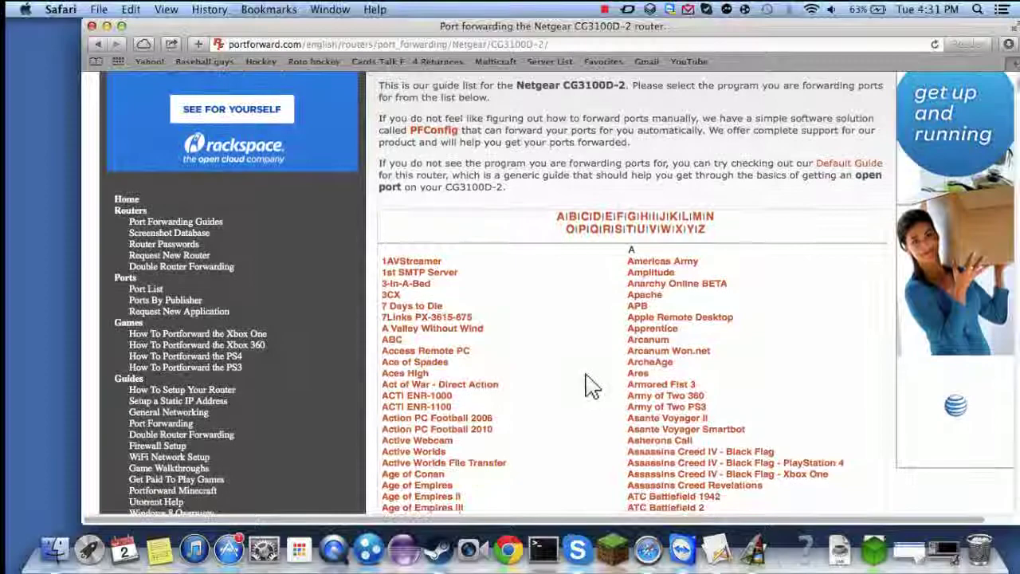
{"action": "scroll", "coordinate": [590, 387], "scroll_direction": "down", "scroll_amount": 15}
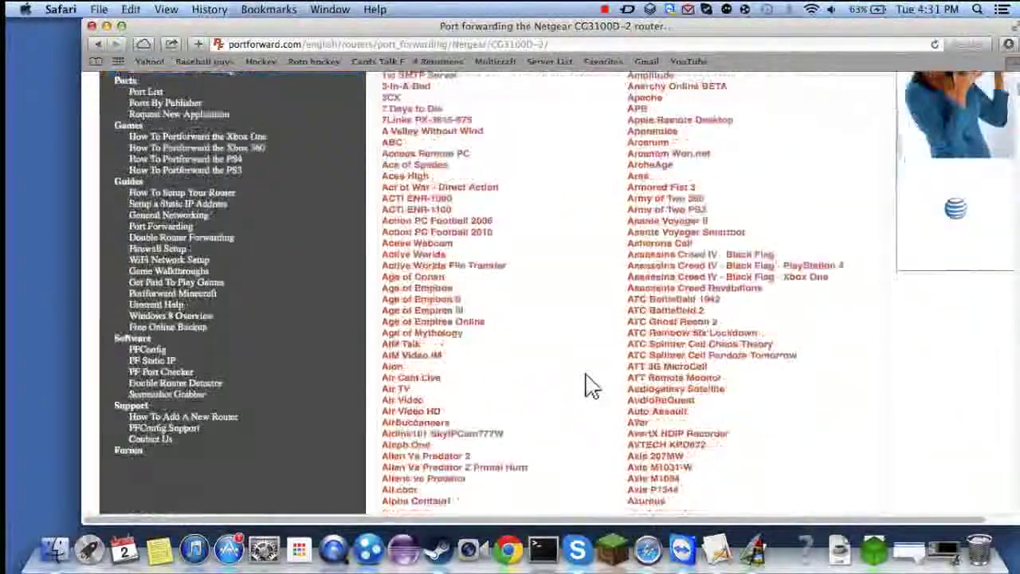
{"action": "scroll", "coordinate": [590, 386], "scroll_direction": "down", "scroll_amount": 6}
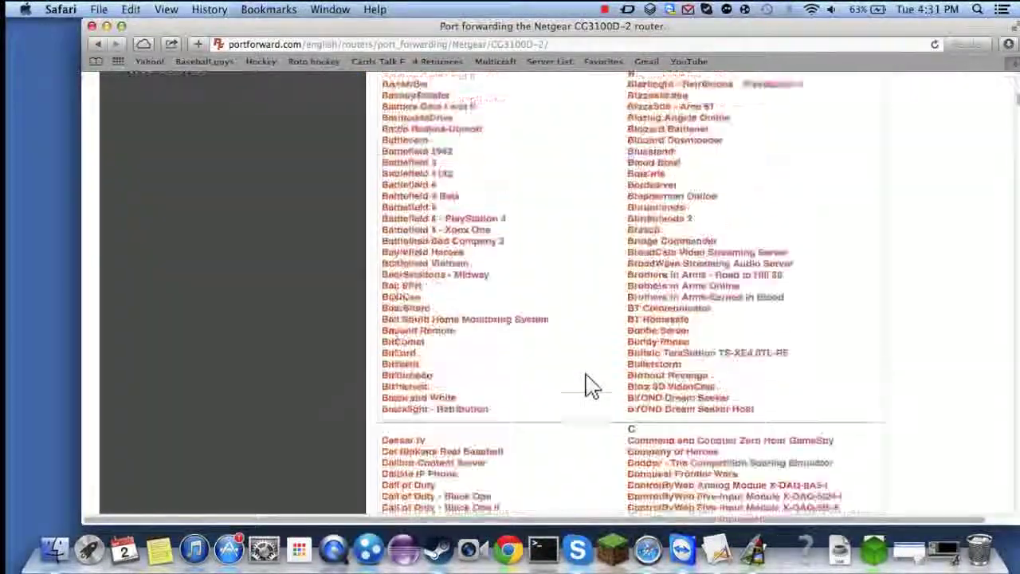
{"action": "scroll", "coordinate": [638, 382], "scroll_direction": "up", "scroll_amount": 20}
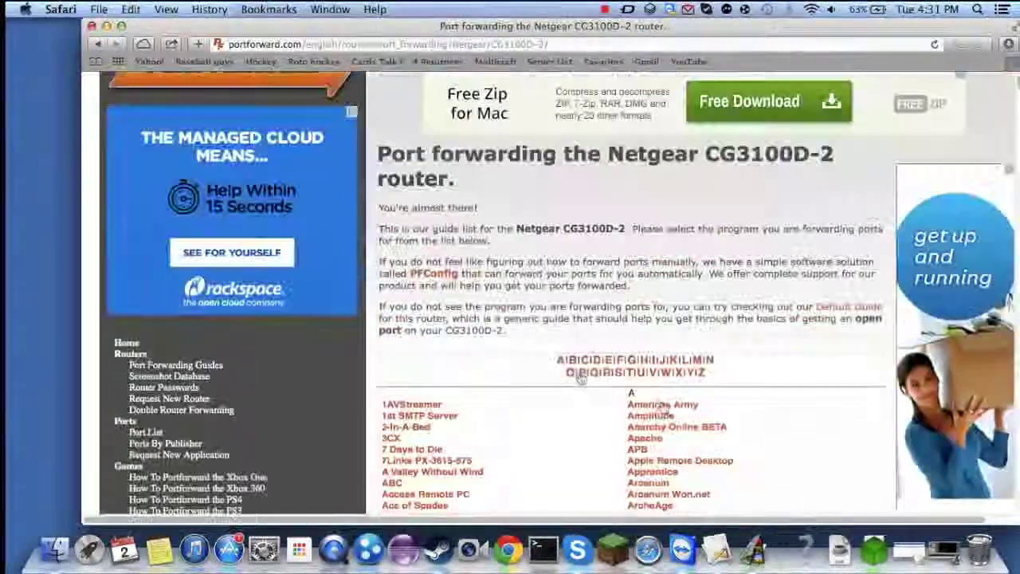
{"action": "left_click", "coordinate": [709, 360]}
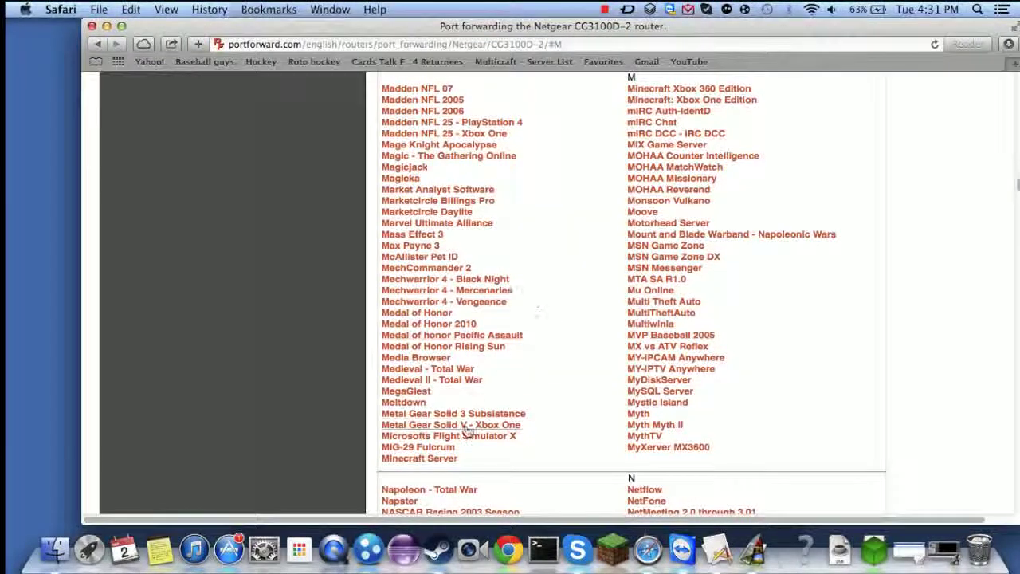
{"action": "left_click", "coordinate": [420, 459]}
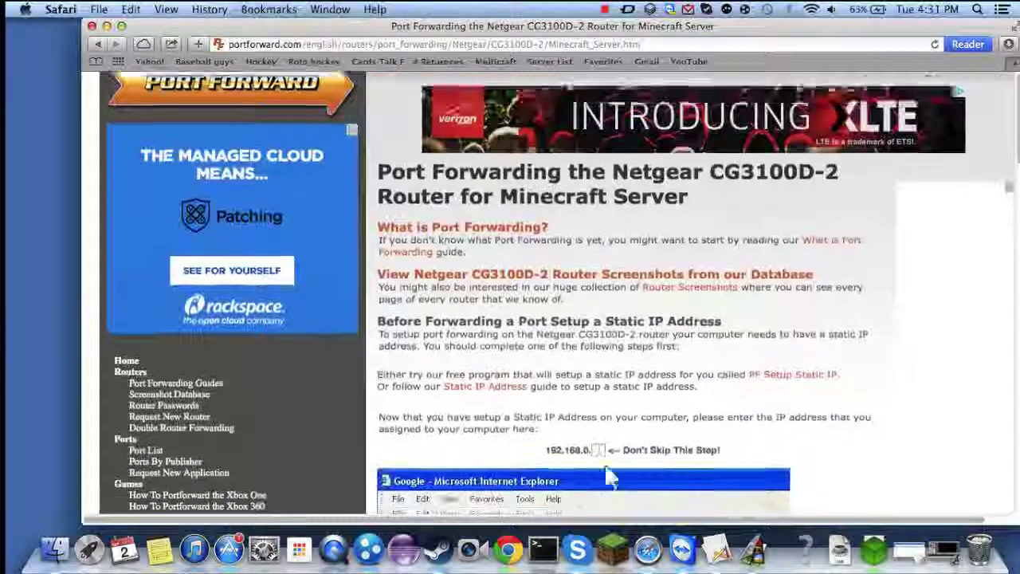
- Read through the guide's router login instructions and the port table for the Minecraft Server entry
{"action": "scroll", "coordinate": [610, 476], "scroll_direction": "down", "scroll_amount": 2}
{"action": "scroll", "coordinate": [609, 476], "scroll_direction": "down", "scroll_amount": 10}
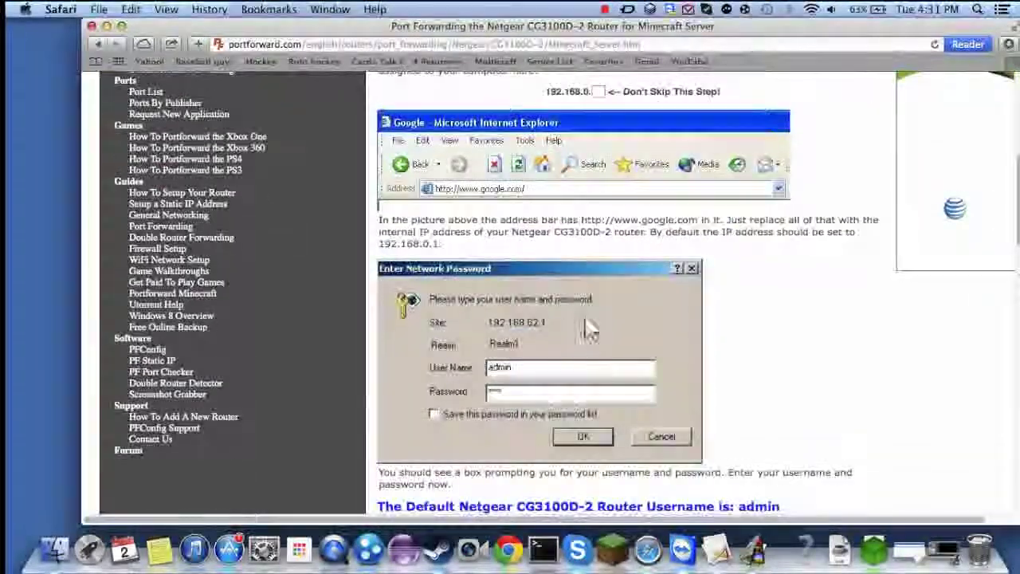
{"action": "scroll", "coordinate": [558, 391], "scroll_direction": "down", "scroll_amount": 8}
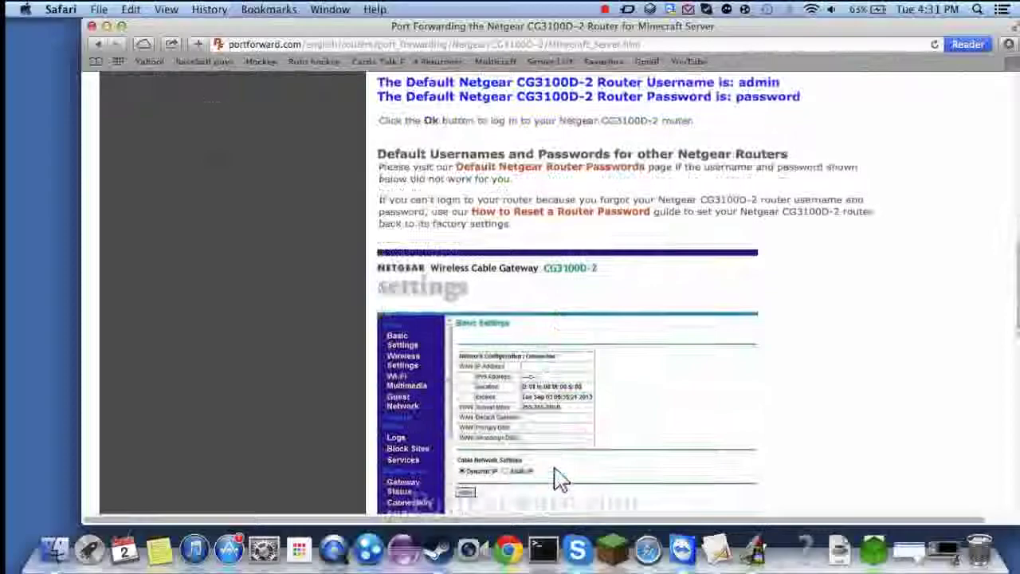
{"action": "scroll", "coordinate": [484, 239], "scroll_direction": "down", "scroll_amount": 12}
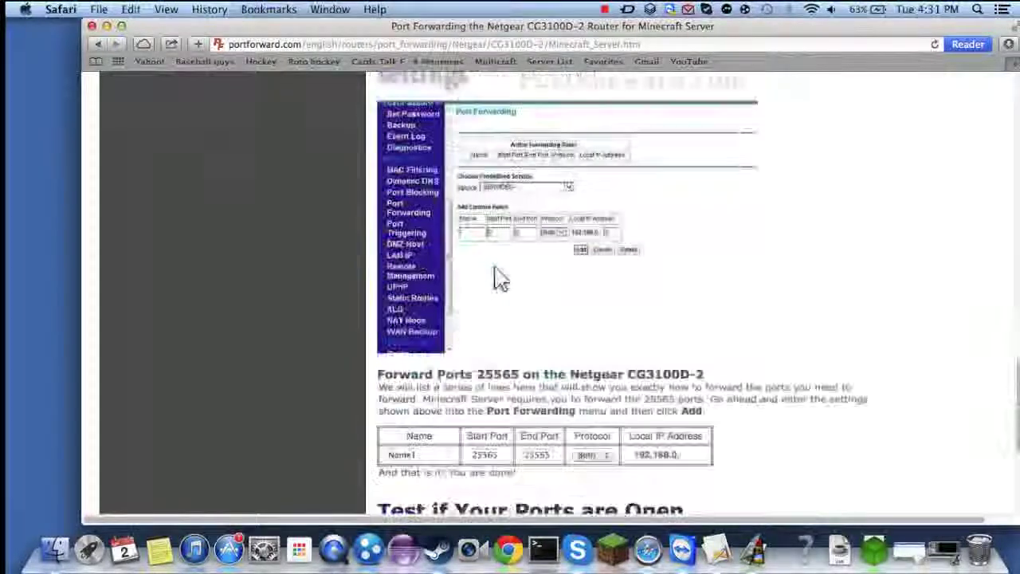
{"action": "scroll", "coordinate": [488, 272], "scroll_direction": "up", "scroll_amount": 20}
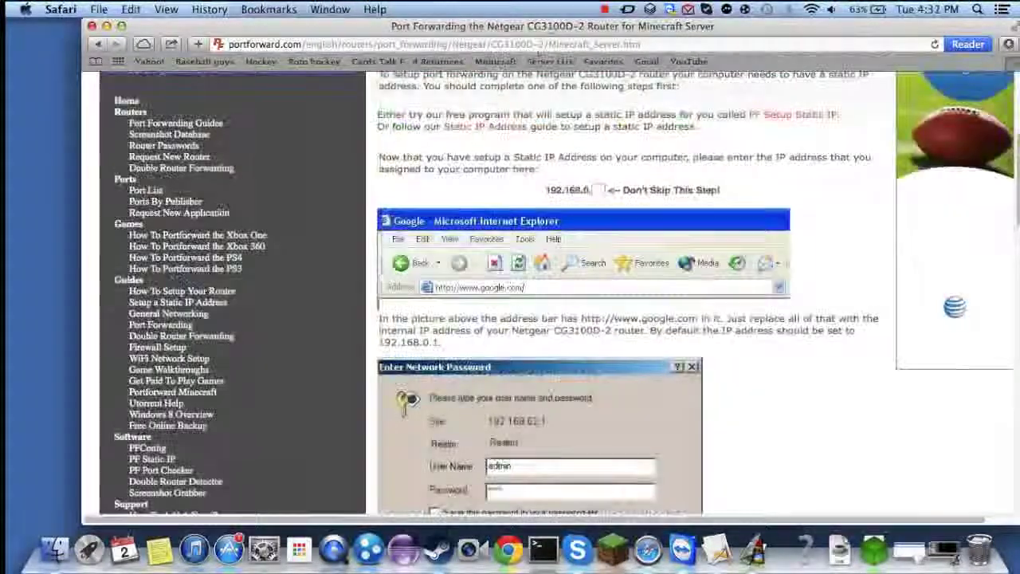
- Try to look up the network's public IP address at whatsmyip.com
{"action": "left_click", "coordinate": [533, 44]}
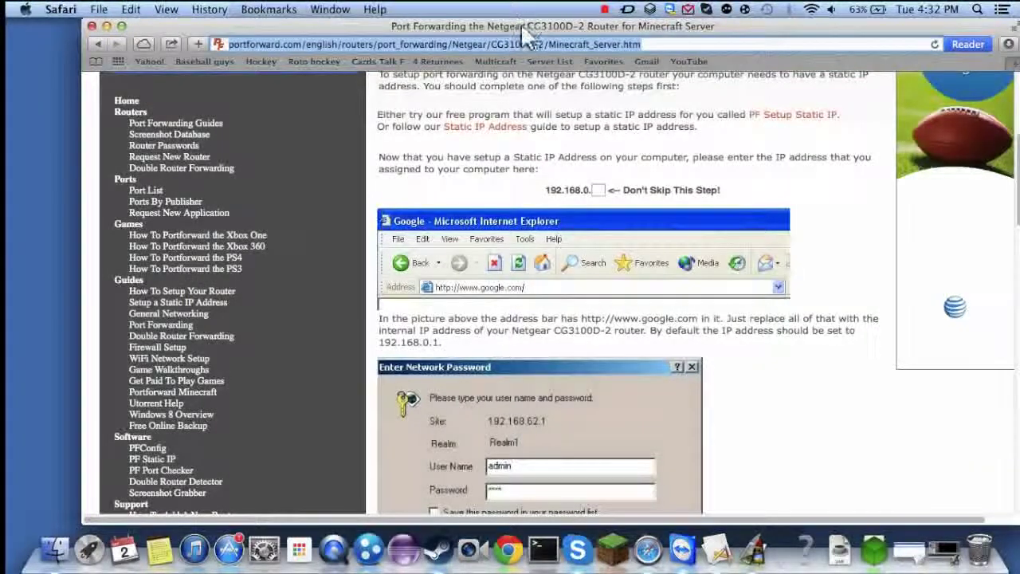
{"action": "key", "text": "F11"}
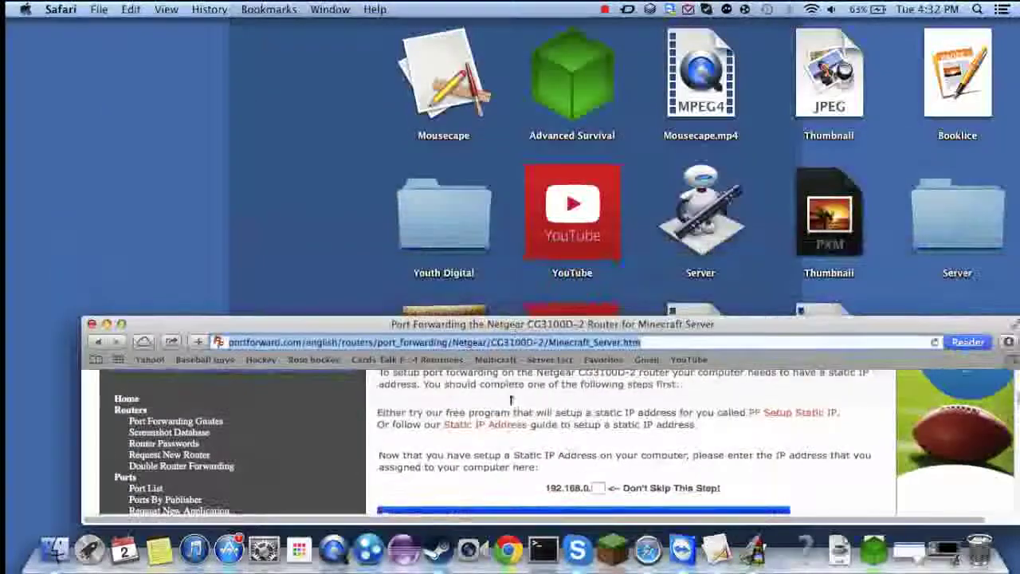
{"action": "key", "text": "F11"}
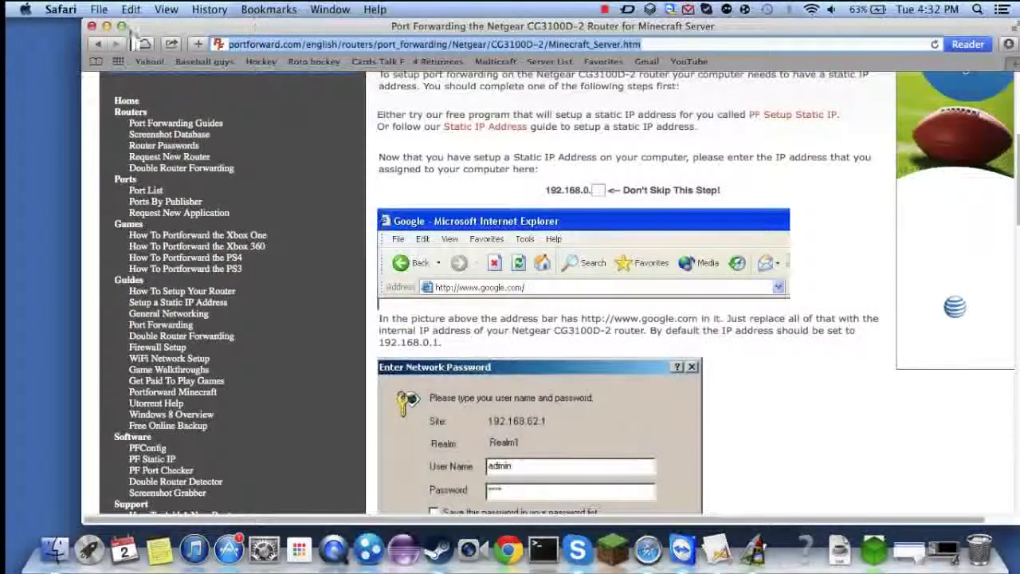
{"action": "scroll", "coordinate": [470, 189], "scroll_direction": "up", "scroll_amount": 8}
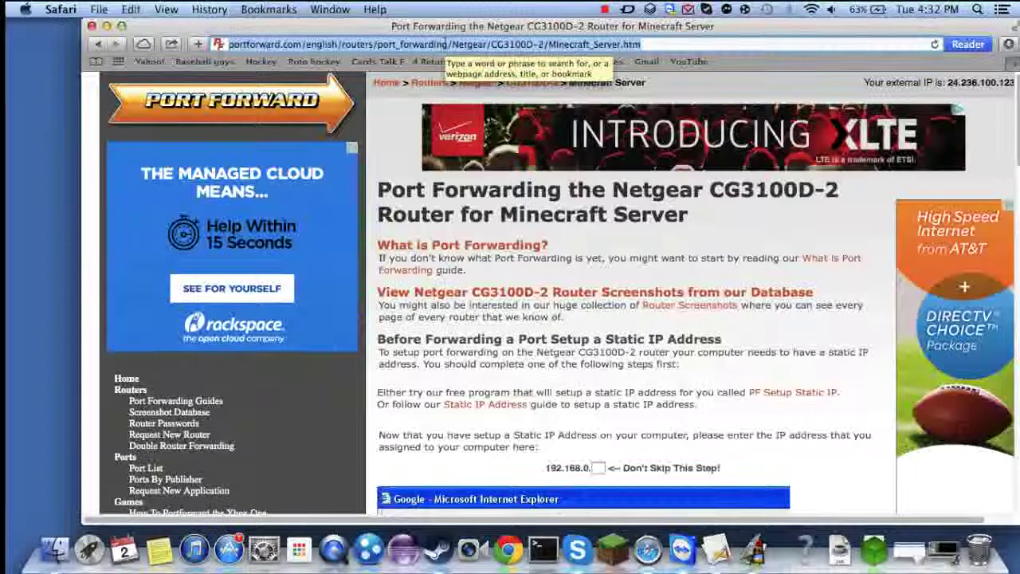
{"action": "type", "text": "whats"}
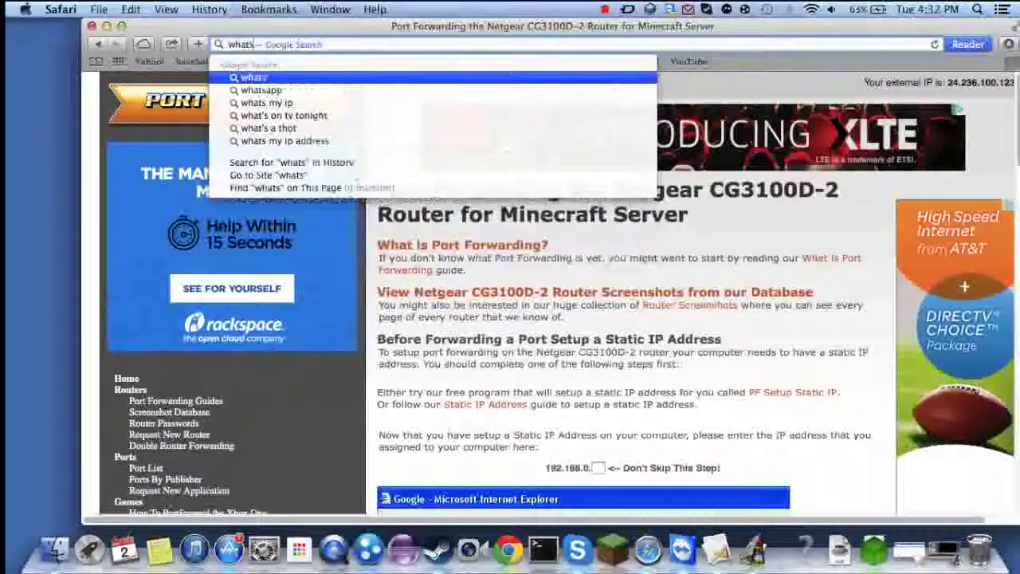
{"action": "type", "text": "myip.com"}
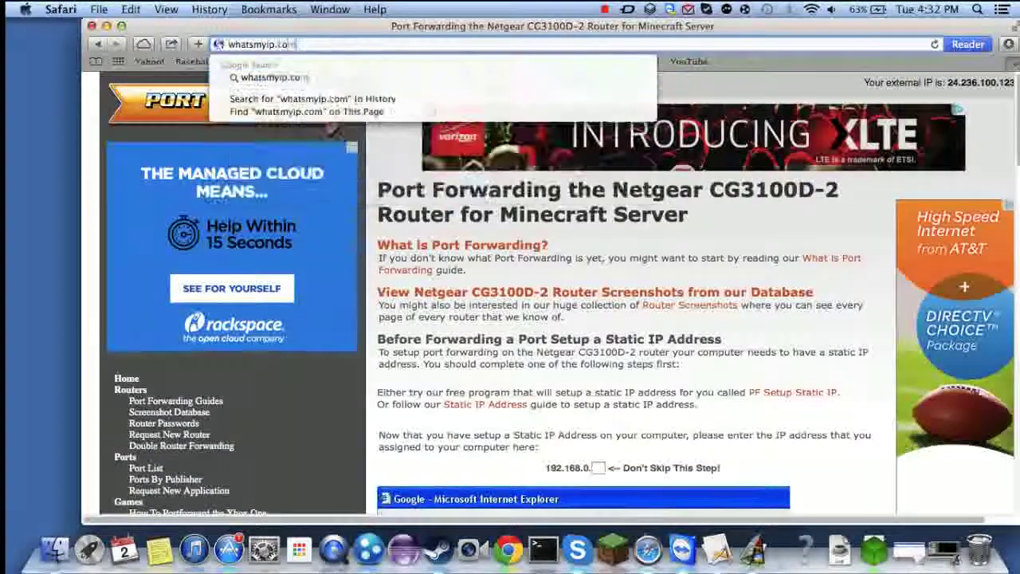
{"action": "key", "text": "Return"}
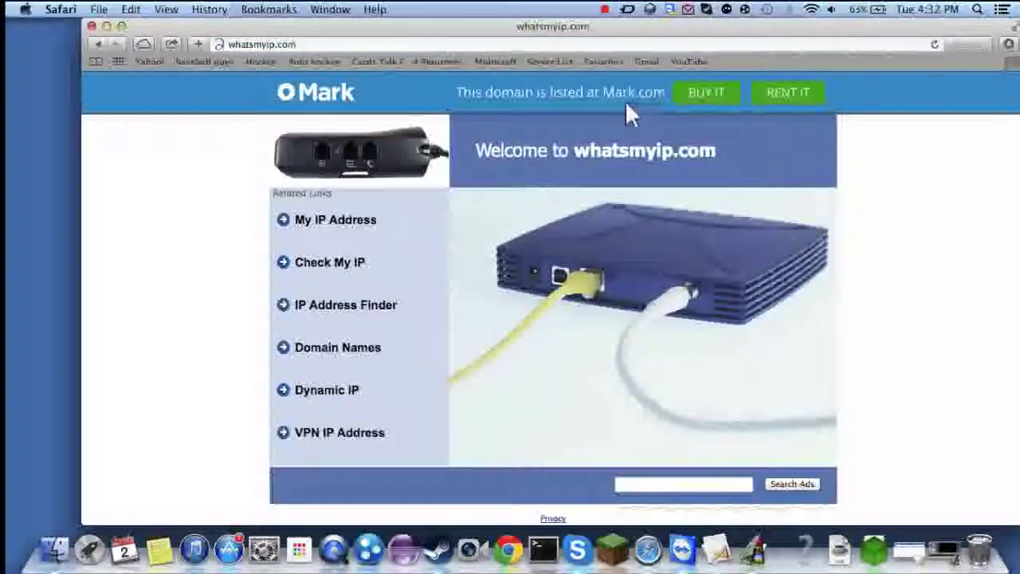
- Correct the site address to whatsmyip.org and load it to look up the public IP address
{"action": "left_click", "coordinate": [557, 45]}
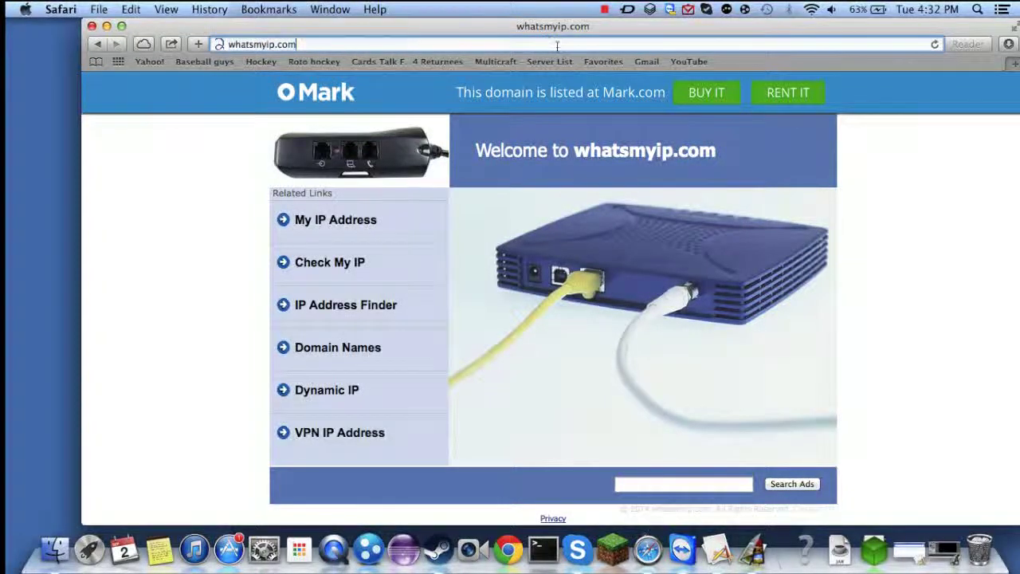
{"action": "key", "text": "BackSpace"}
{"action": "key", "text": "BackSpace"}
{"action": "key", "text": "BackSpace"}
{"action": "type", "text": "org"}
{"action": "key", "text": "Return"}
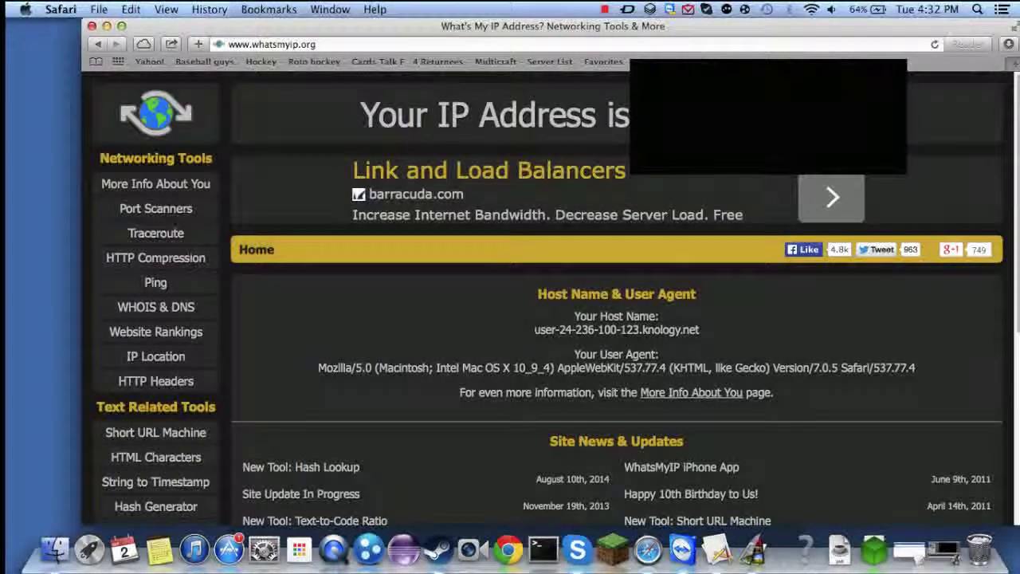
{"action": "left_click", "coordinate": [640, 46]}
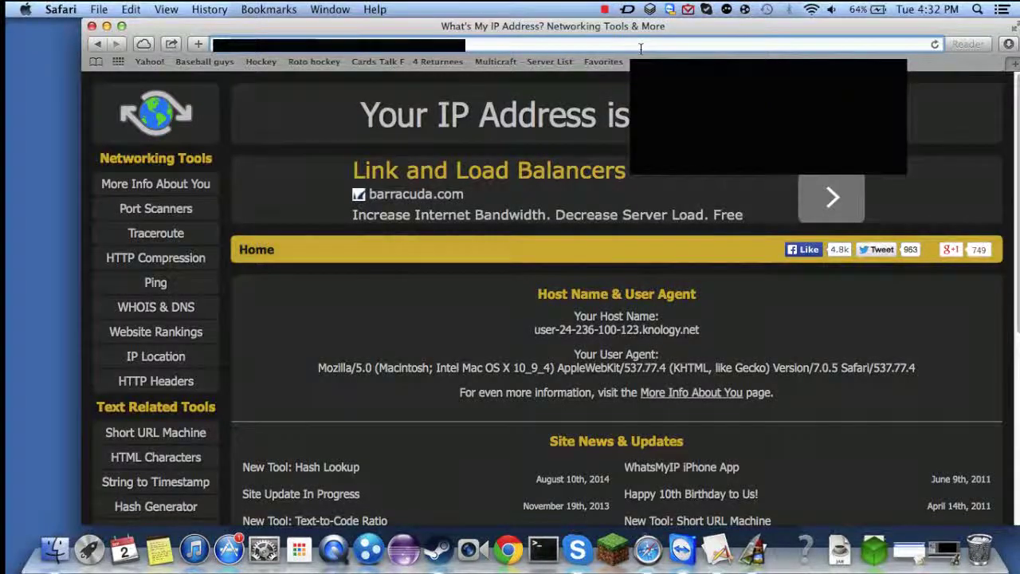
{"action": "type", "text": "24.236.100.123"}
{"action": "key", "text": "Return"}
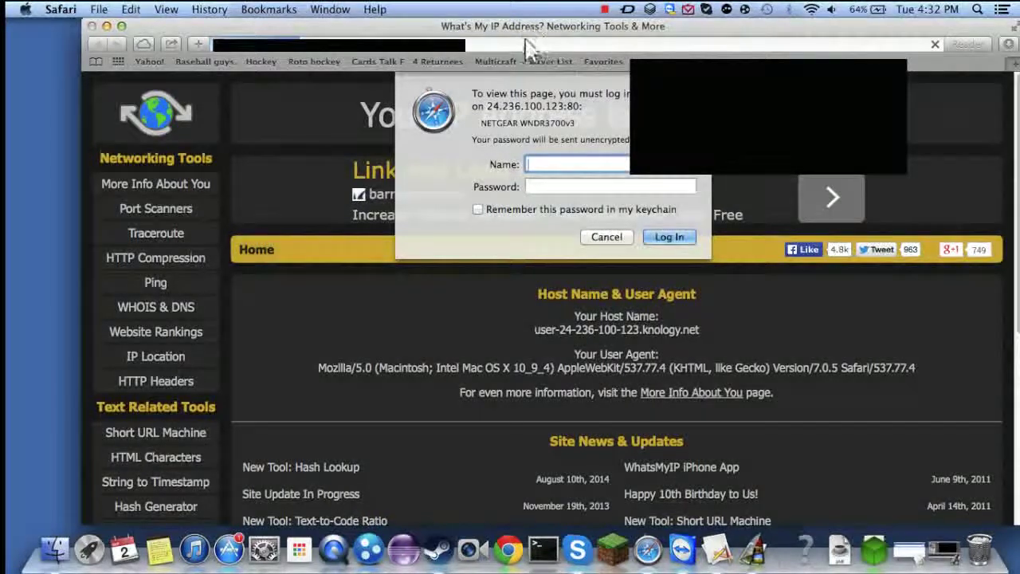
{"action": "key", "text": "Escape"}
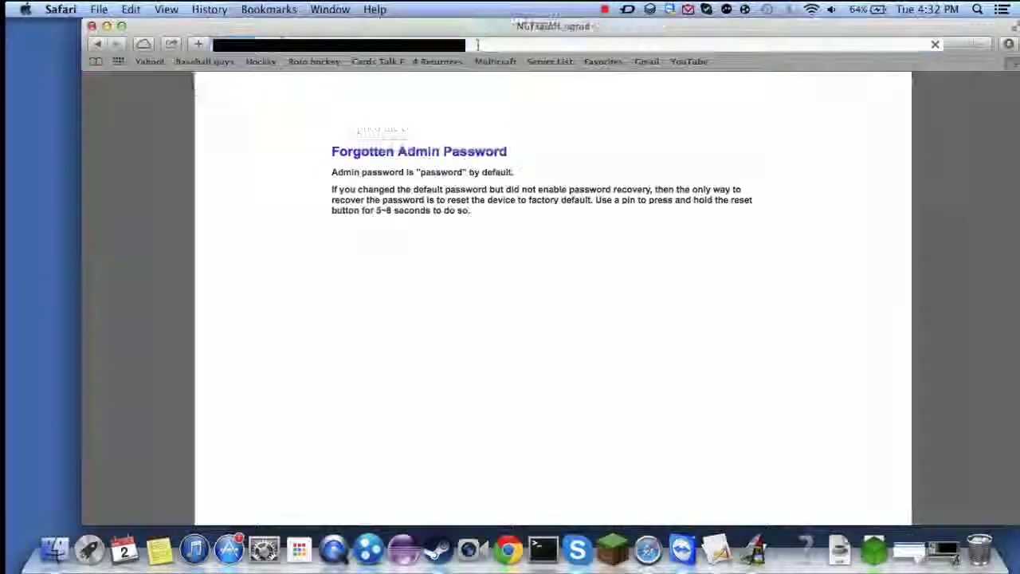
- Go to the router's public IP address and log in with the router's user name and password
{"action": "left_click", "coordinate": [475, 41]}
{"action": "type", "text": "24.236.100.123"}
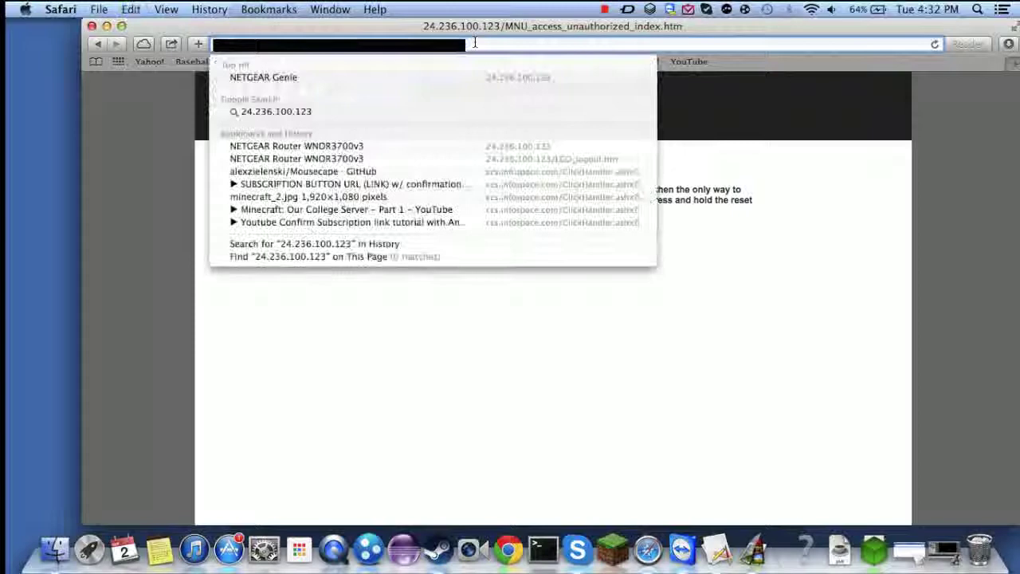
{"action": "key", "text": "Return"}
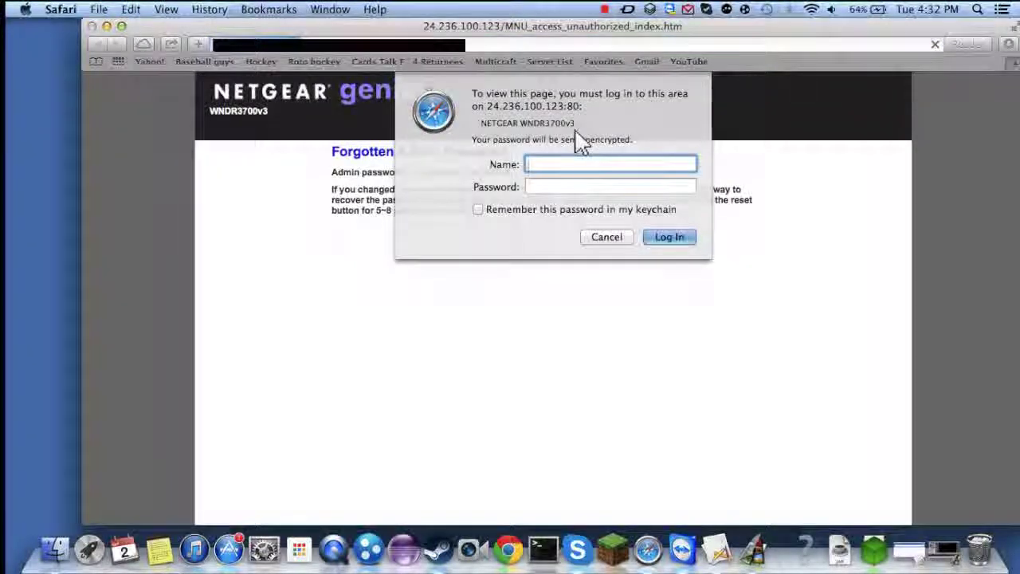
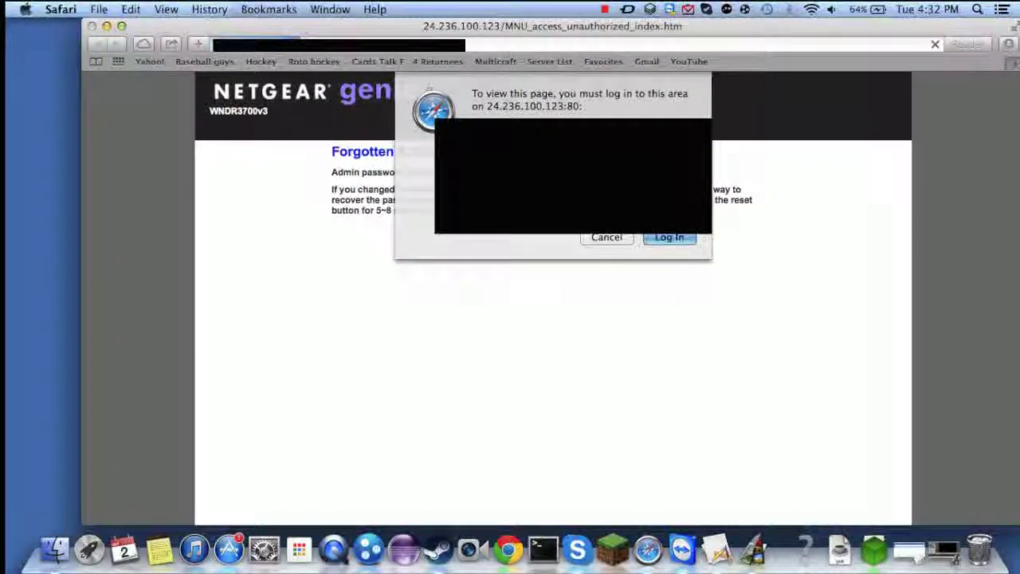
{"action": "left_click", "coordinate": [669, 238]}
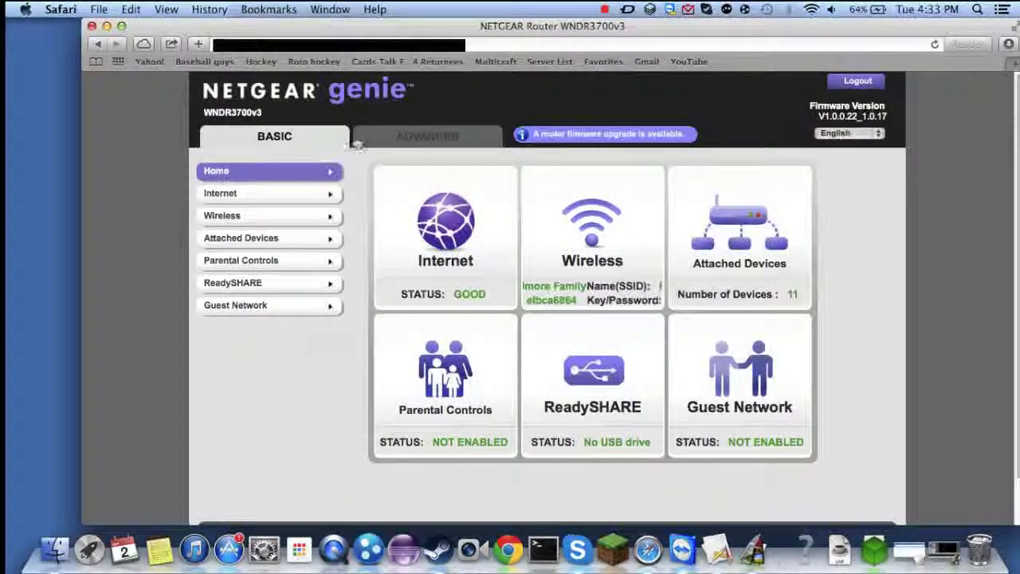
- Switch the router's interface to the advanced settings
{"action": "left_click", "coordinate": [385, 141]}
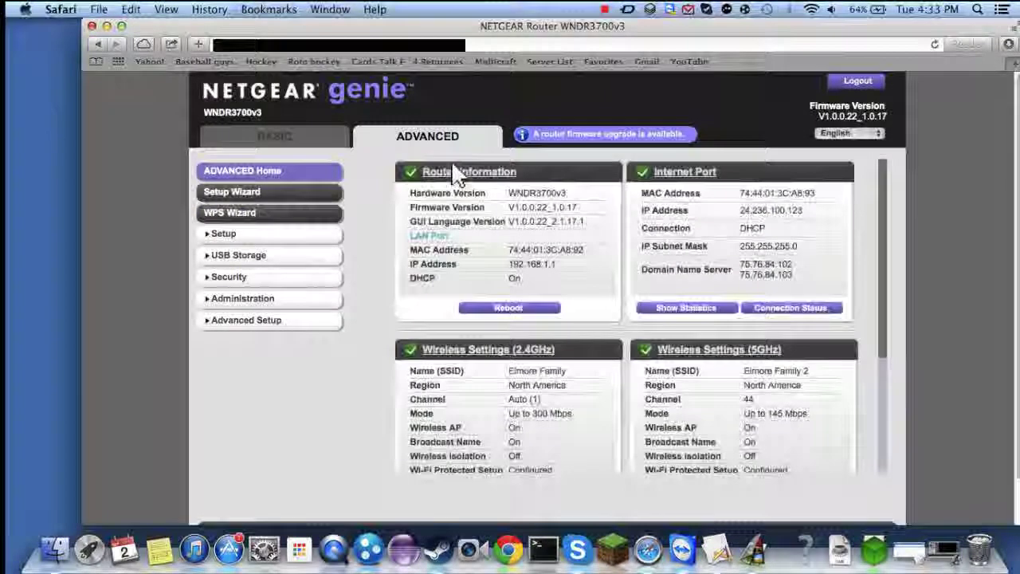
{"action": "double_click", "coordinate": [427, 136]}
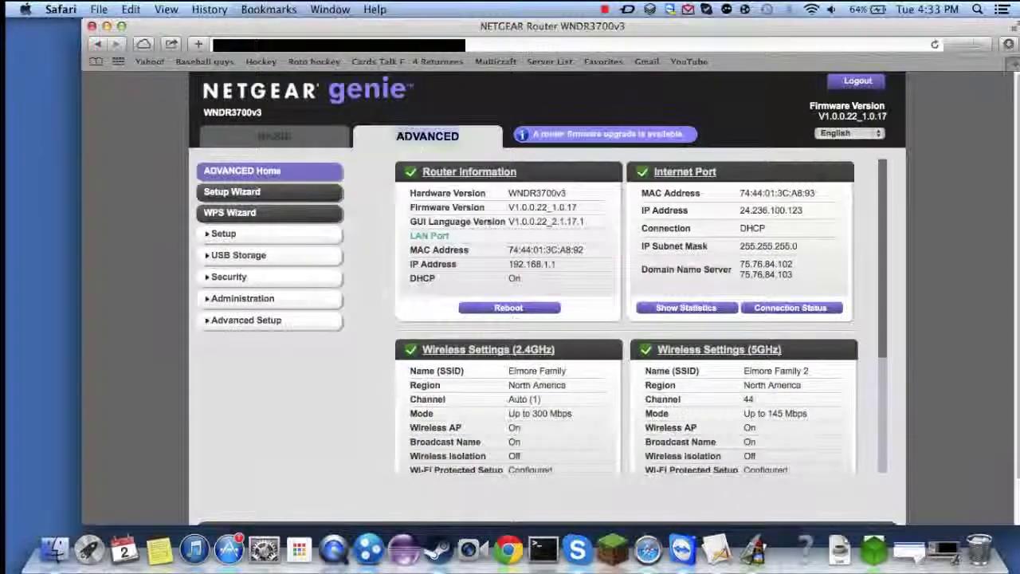
{"action": "right_click", "coordinate": [23, 424]}
{"action": "key", "text": "Escape"}
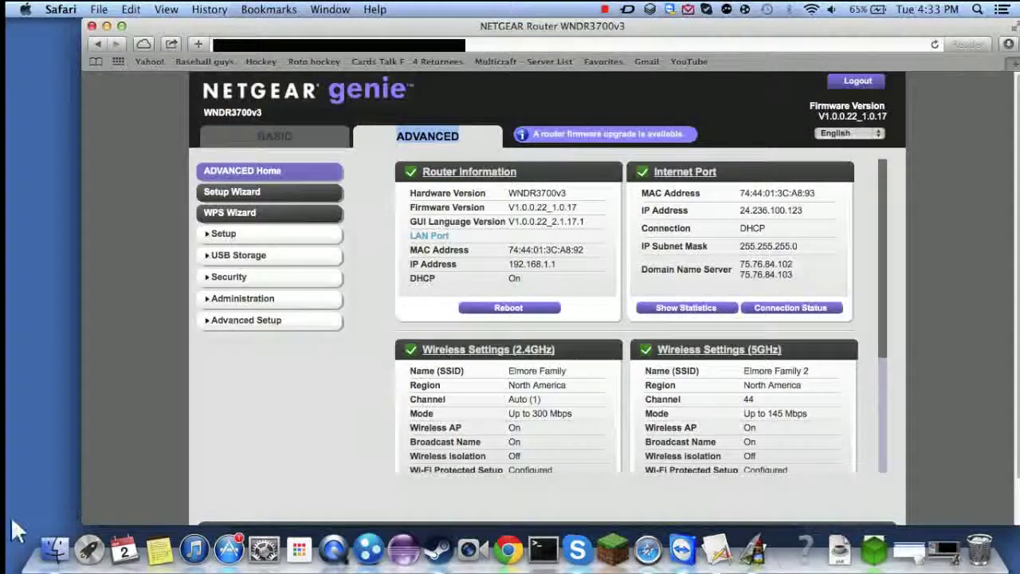
{"action": "left_click", "coordinate": [89, 550]}
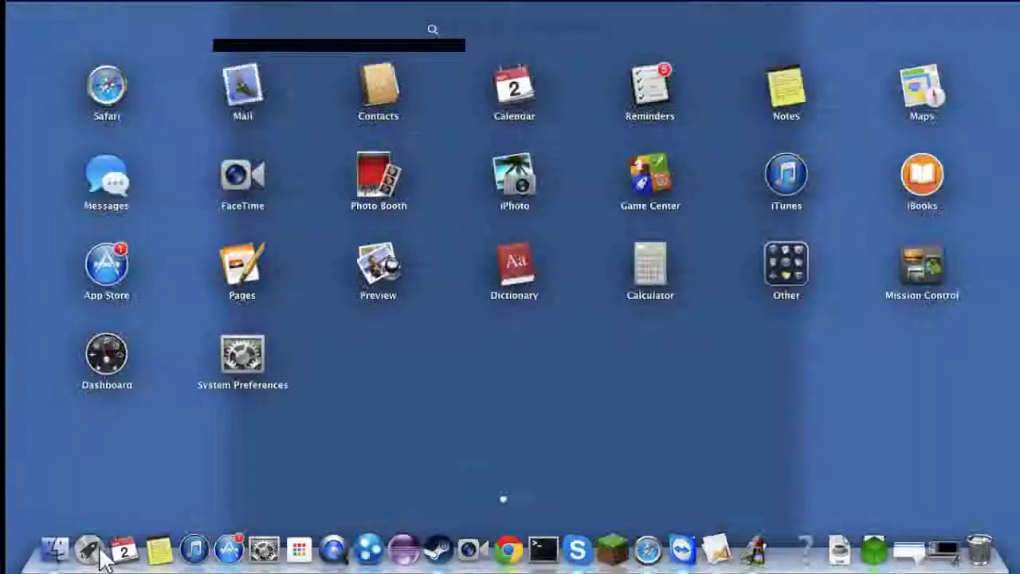
{"action": "left_click", "coordinate": [986, 266]}
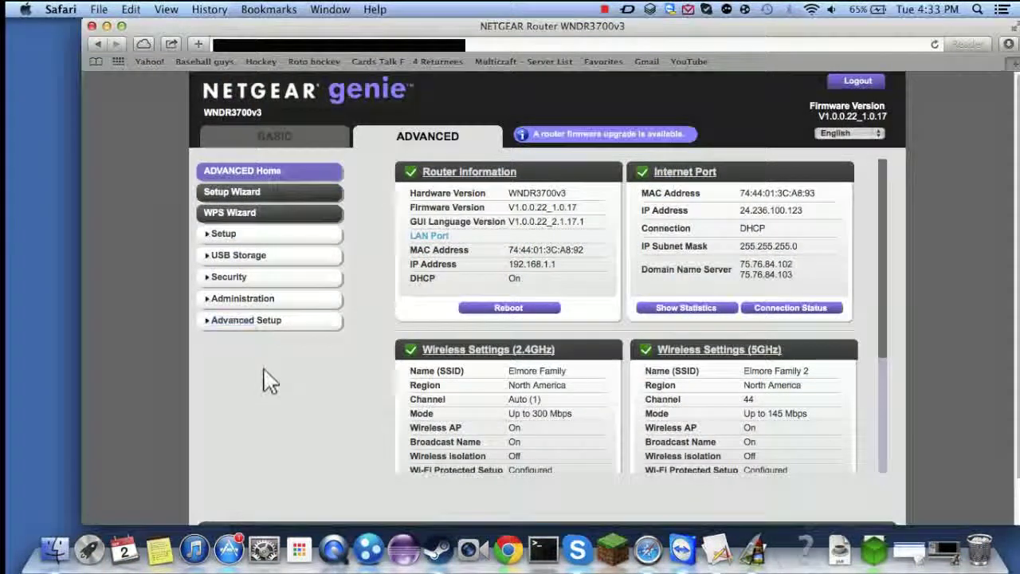
- Open Port Forwarding / Port Triggering under Advanced Setup, and briefly view the custom service form before cancelling it
{"action": "left_click", "coordinate": [248, 323]}
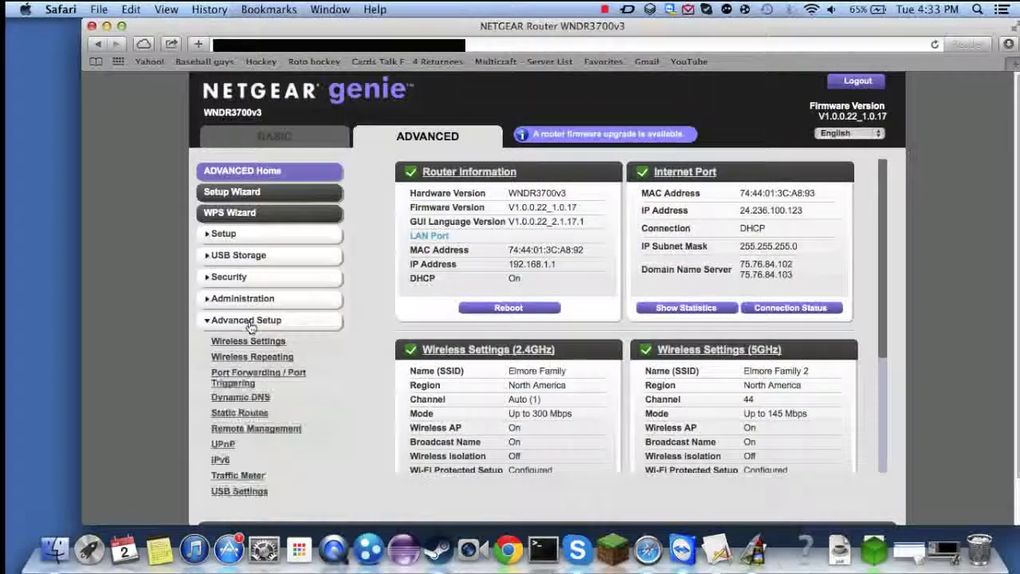
{"action": "left_click", "coordinate": [255, 377]}
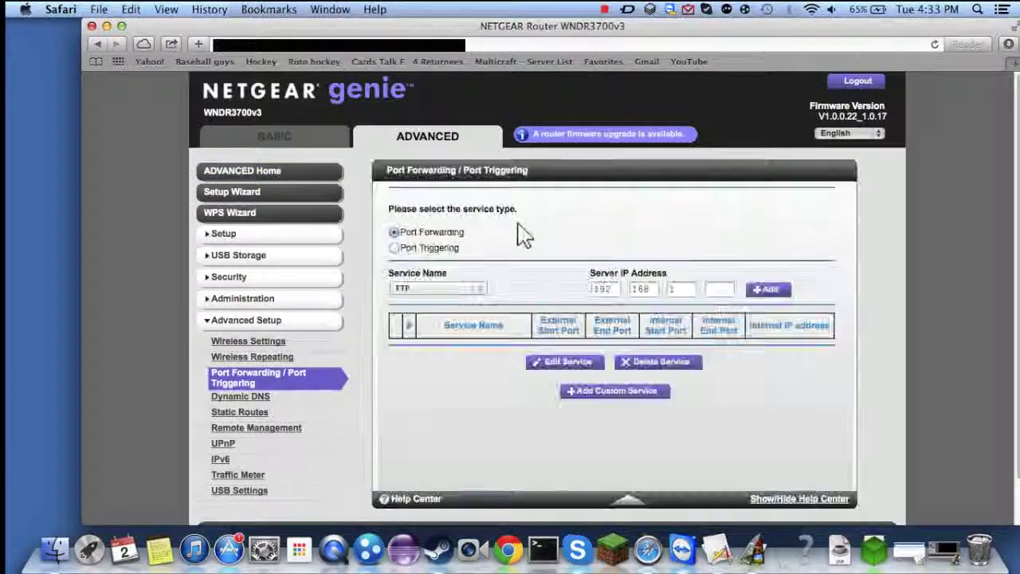
{"action": "left_click", "coordinate": [601, 389]}
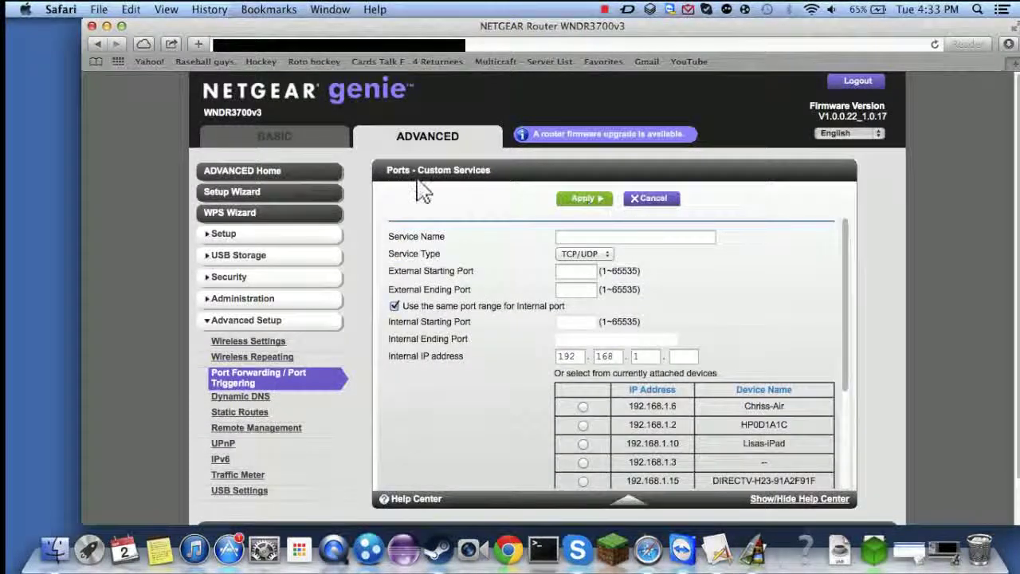
{"action": "left_click", "coordinate": [654, 199]}
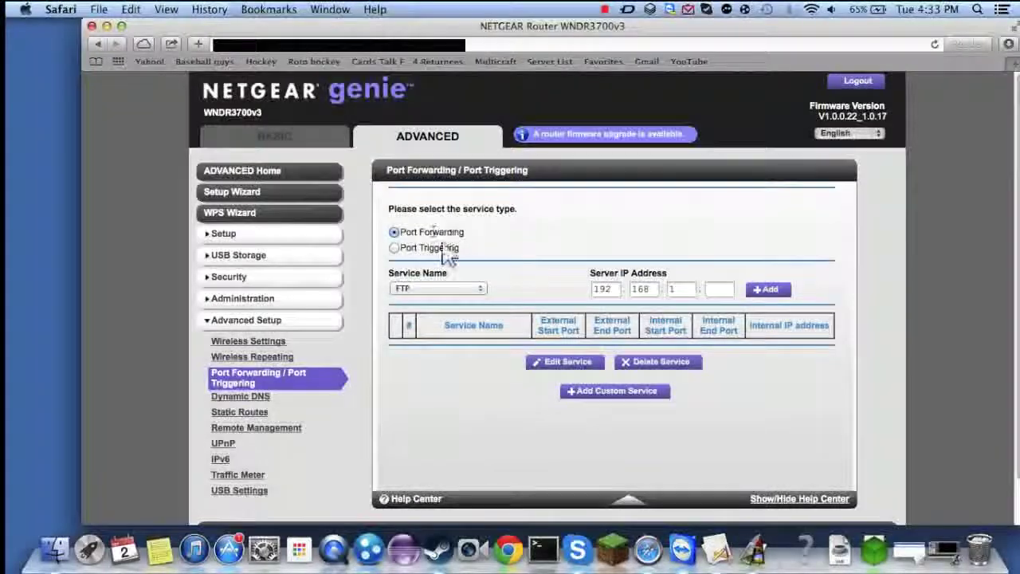
- Start a new custom service named Minecraft and choose TCP/UDP as its service type
{"action": "left_click", "coordinate": [594, 390]}
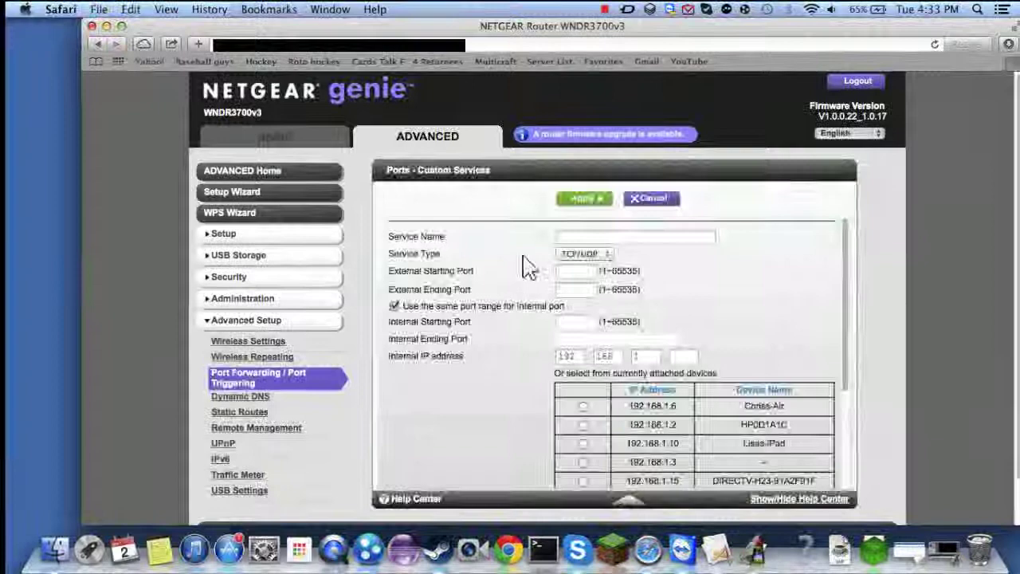
{"action": "left_click", "coordinate": [592, 233]}
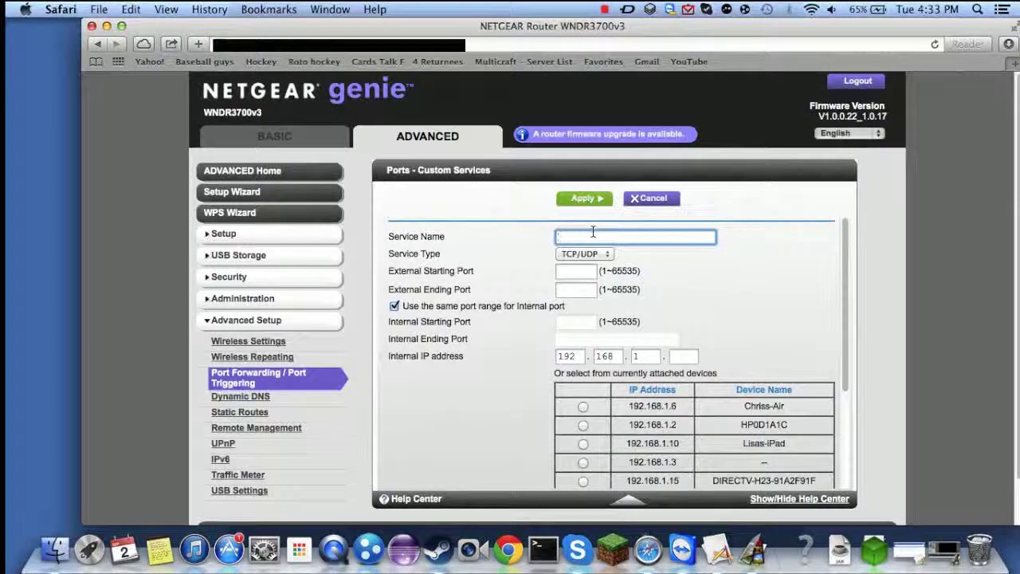
{"action": "type", "text": "Minecraft"}
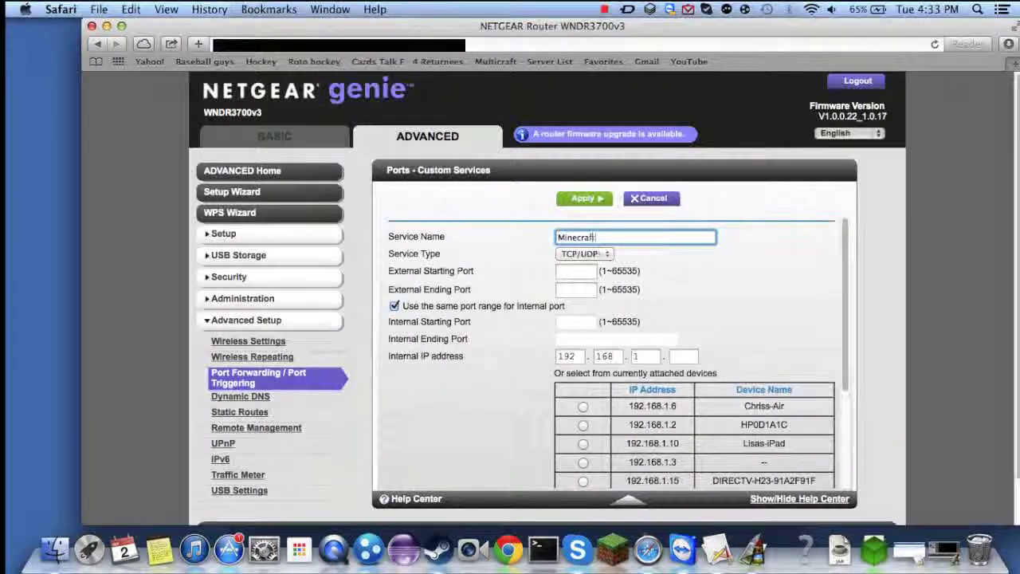
{"action": "left_click", "coordinate": [583, 255]}
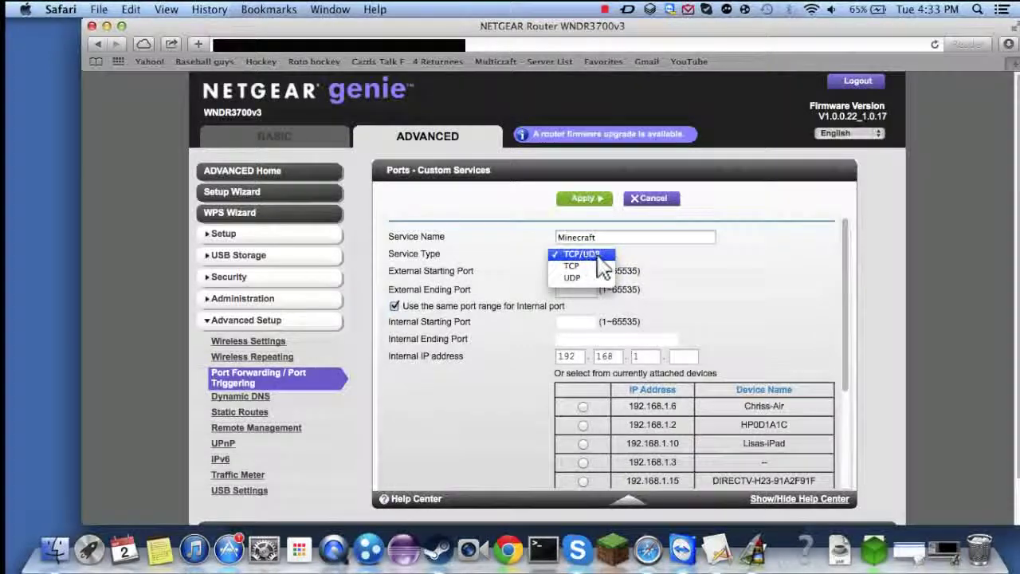
{"action": "left_click", "coordinate": [594, 256]}
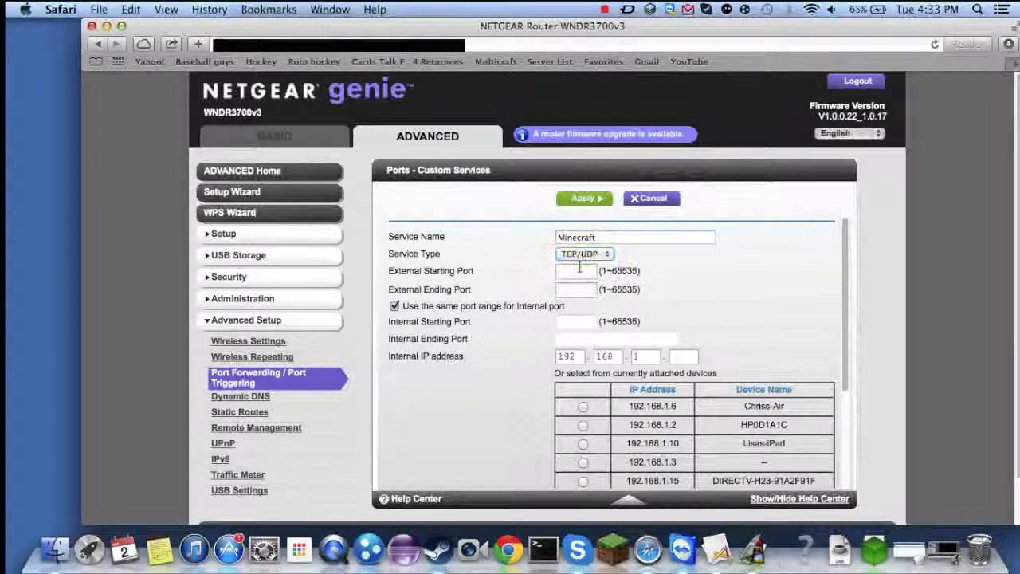
- Set the external starting port and external ending port to 25565
{"action": "left_click", "coordinate": [579, 270]}
{"action": "type", "text": "25565"}
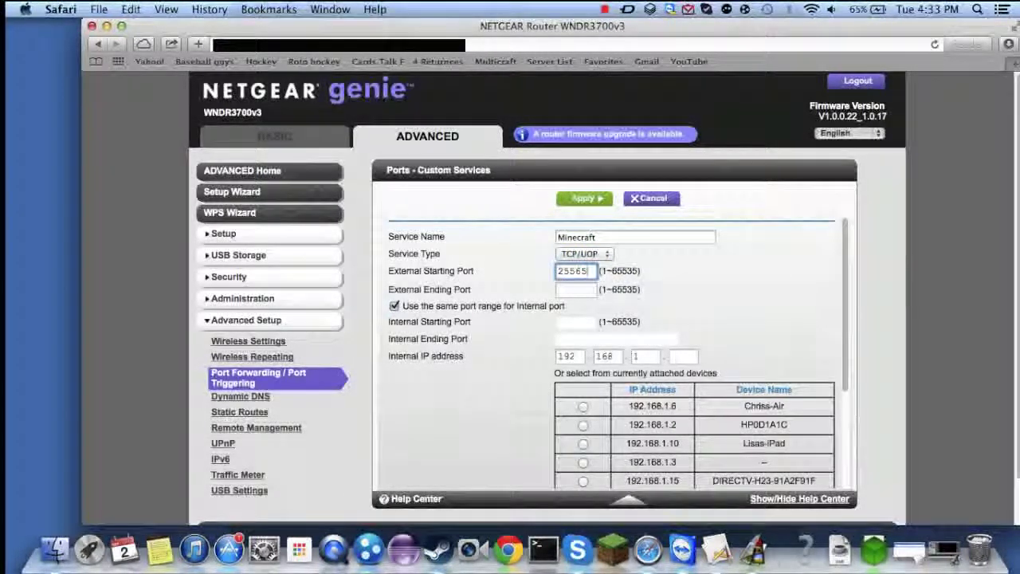
{"action": "key", "text": "Tab"}
{"action": "type", "text": "26565"}
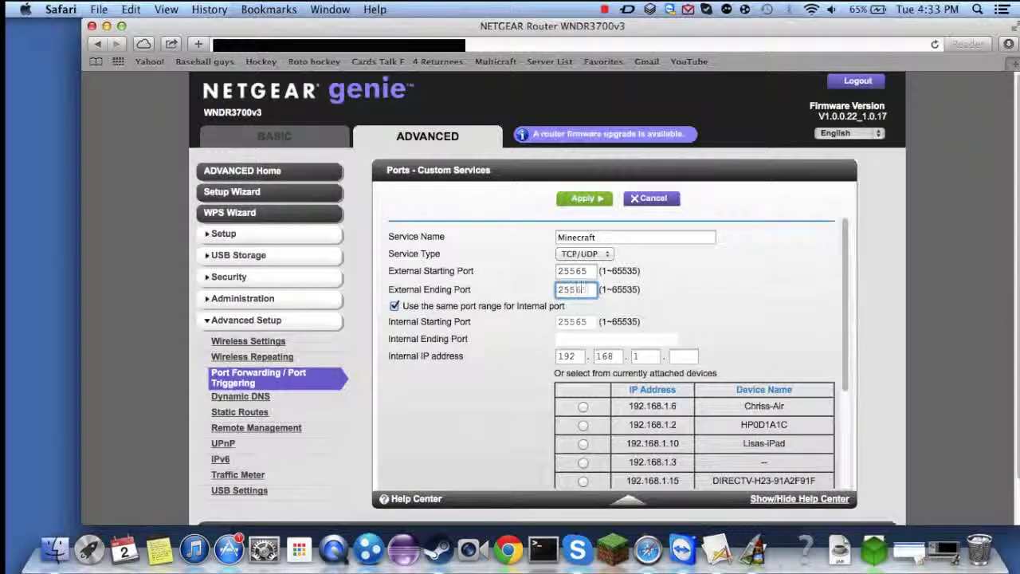
{"action": "left_click", "coordinate": [587, 346]}
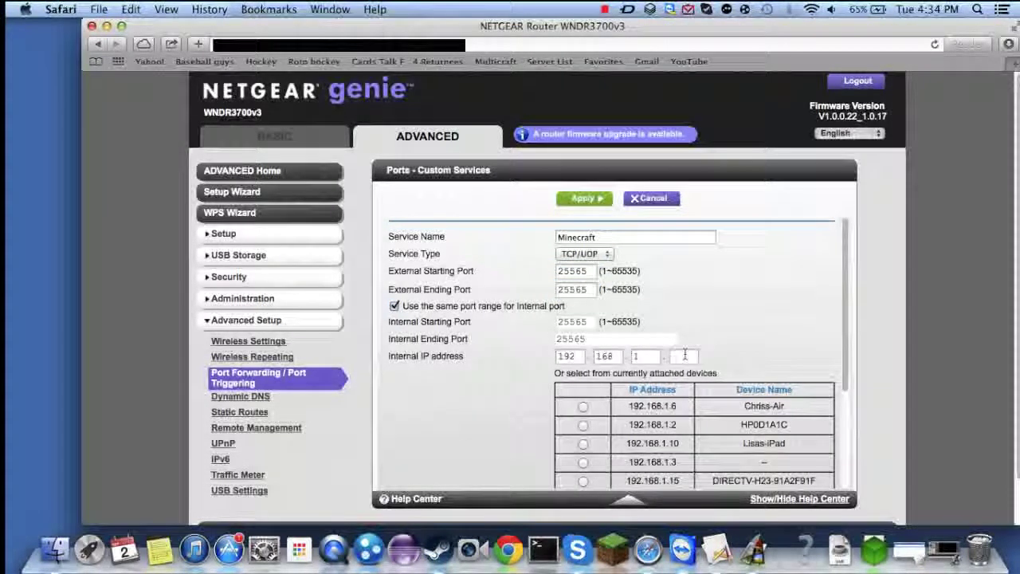
- Switch to Terminal and run ifconfig to list the computer's network interfaces
{"action": "left_click", "coordinate": [543, 548]}
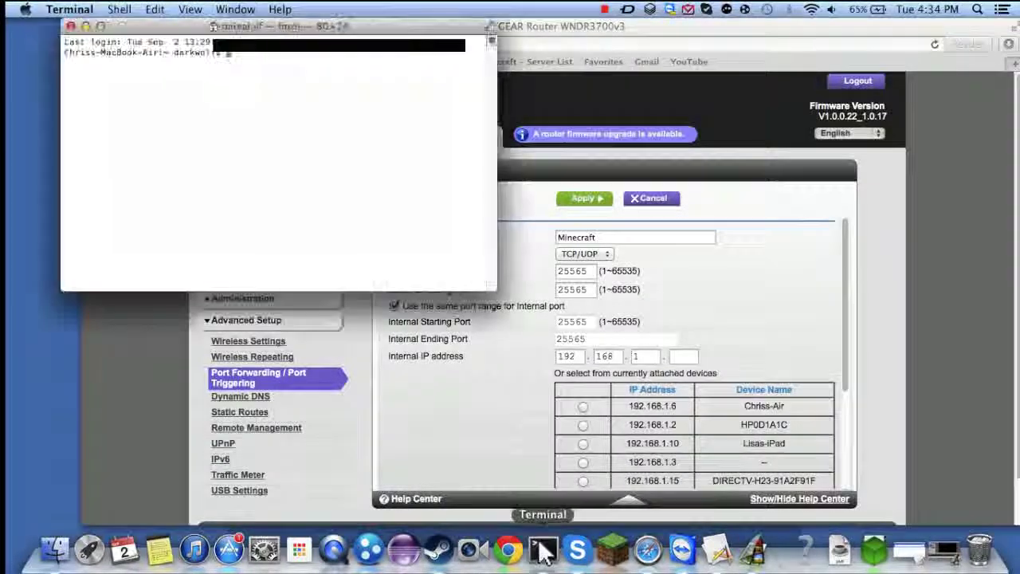
{"action": "type", "text": "ifco"}
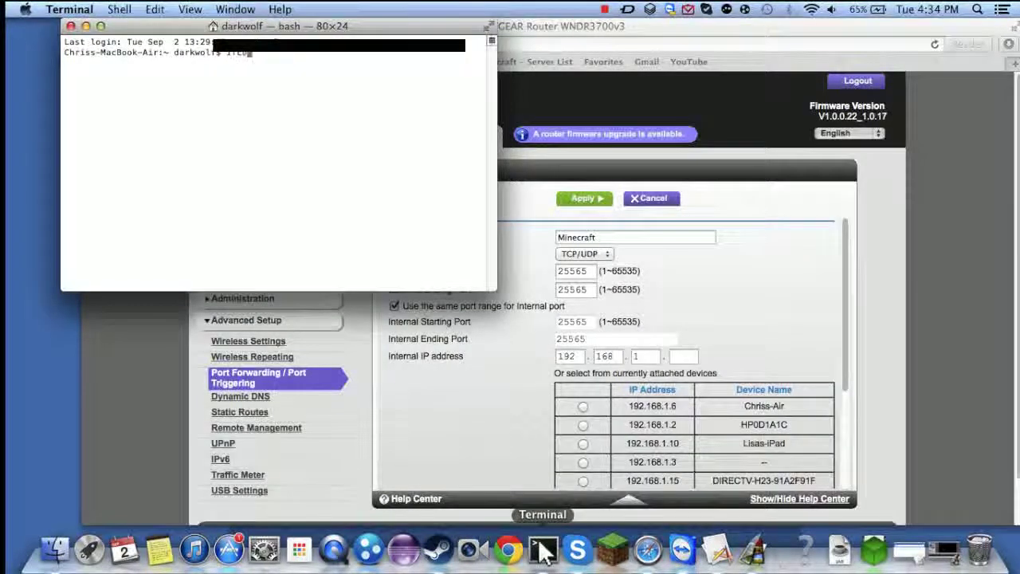
{"action": "type", "text": "nfig"}
{"action": "key", "text": "Return"}
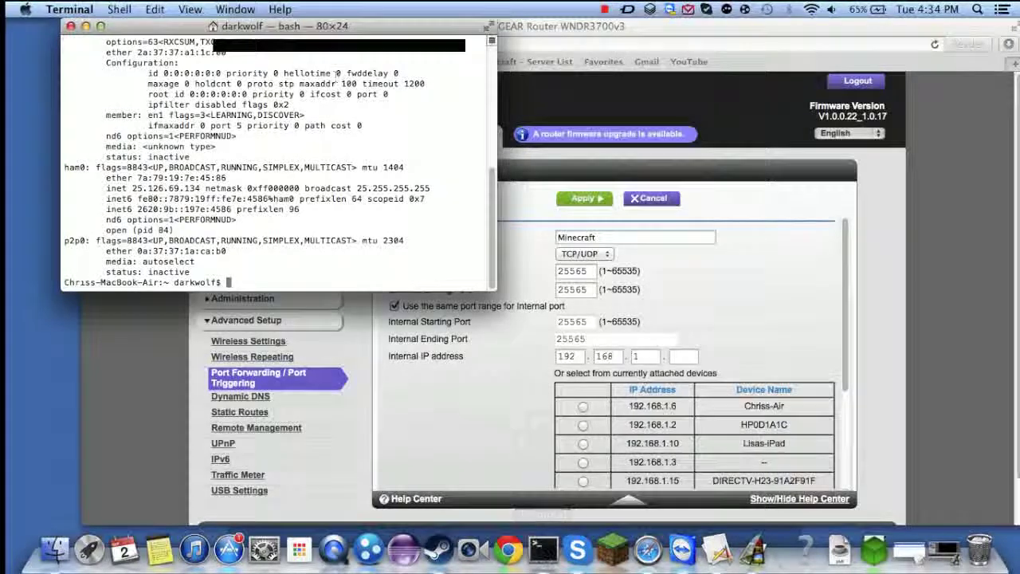
- Find the inet address 192.168.1.6 under en0 in the output, copy it and close the Terminal window
{"action": "scroll", "coordinate": [361, 208], "scroll_direction": "up", "scroll_amount": 1}
{"action": "scroll", "coordinate": [360, 208], "scroll_direction": "up", "scroll_amount": 3}
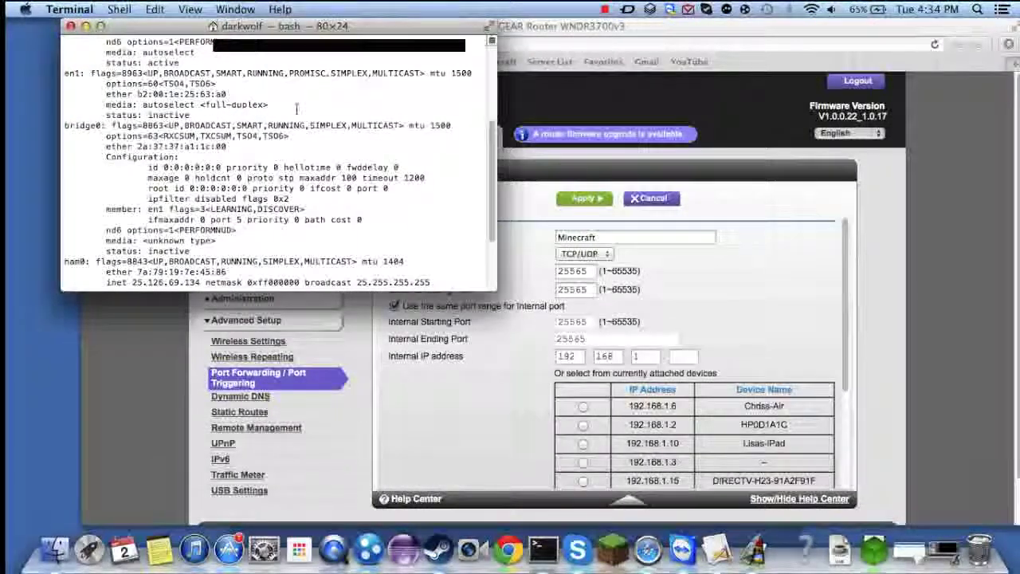
{"action": "scroll", "coordinate": [237, 249], "scroll_direction": "down", "scroll_amount": 1}
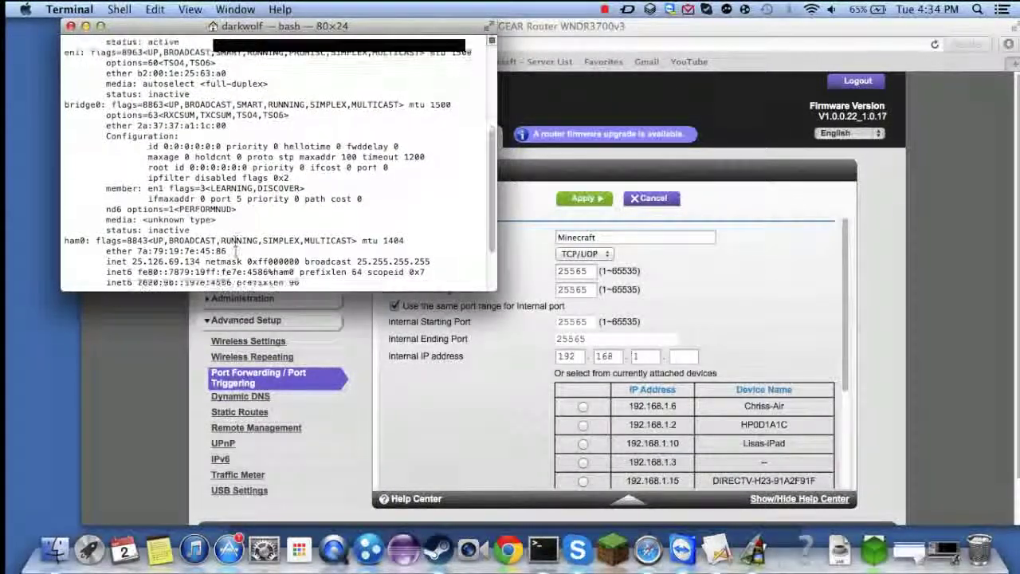
{"action": "scroll", "coordinate": [236, 250], "scroll_direction": "down", "scroll_amount": 2}
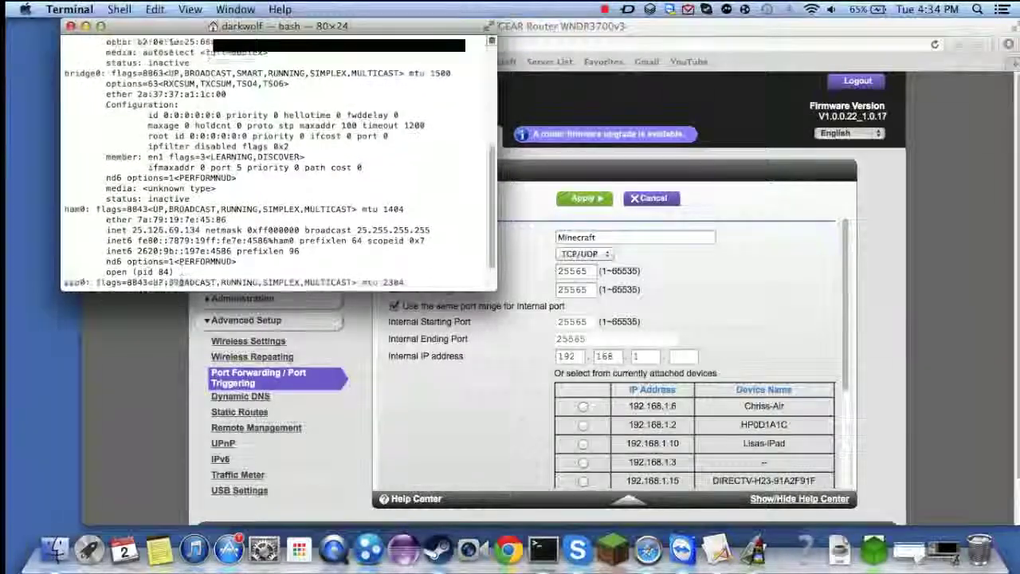
{"action": "scroll", "coordinate": [182, 274], "scroll_direction": "down", "scroll_amount": 3}
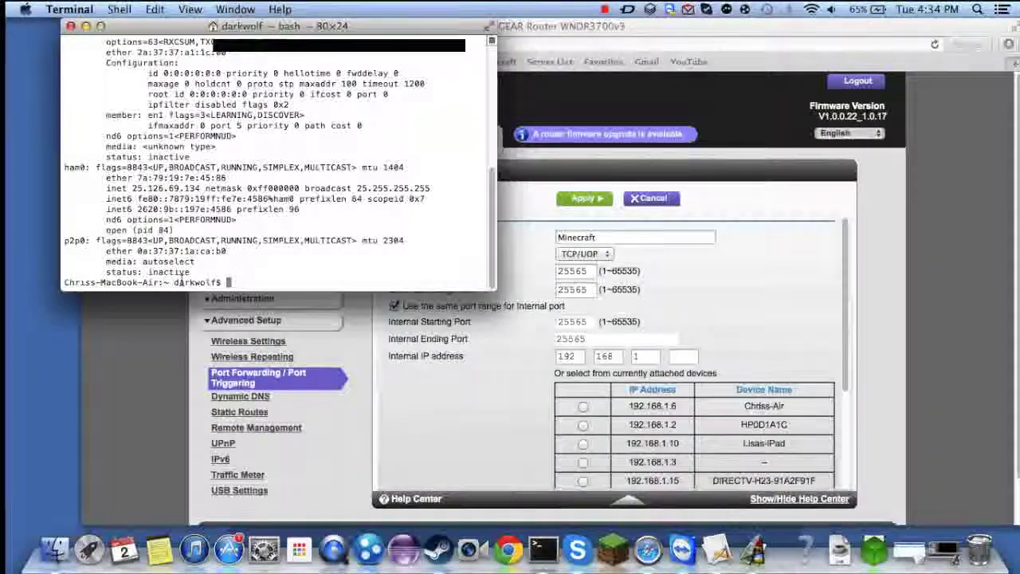
{"action": "scroll", "coordinate": [178, 281], "scroll_direction": "up", "scroll_amount": 4}
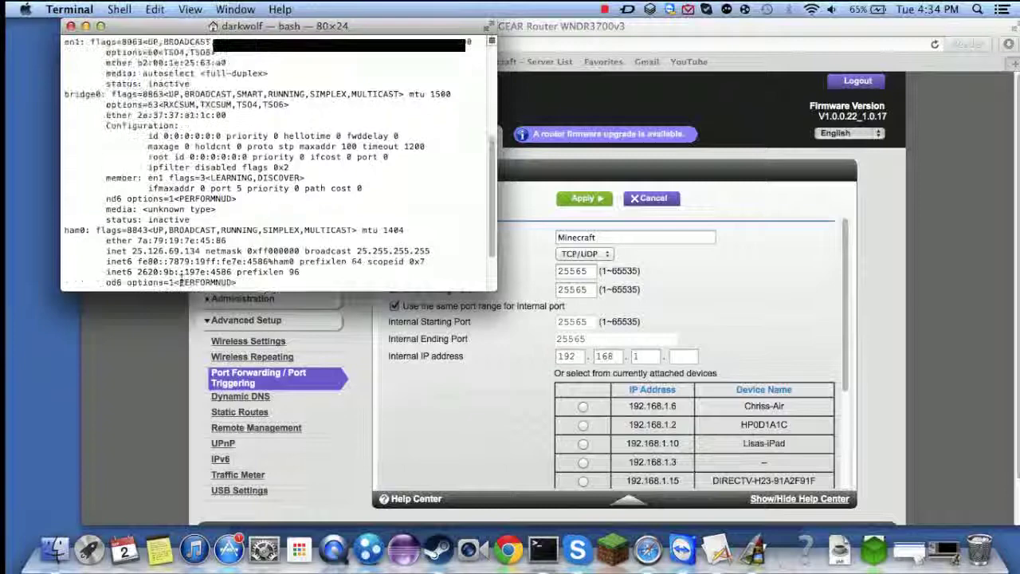
{"action": "scroll", "coordinate": [181, 281], "scroll_direction": "up", "scroll_amount": 4}
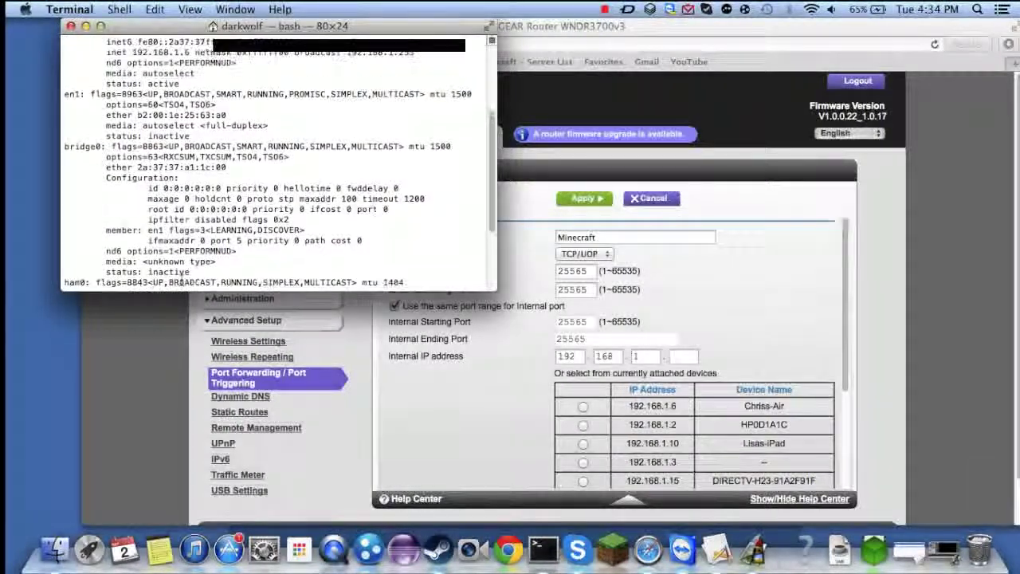
{"action": "scroll", "coordinate": [182, 282], "scroll_direction": "up", "scroll_amount": 2}
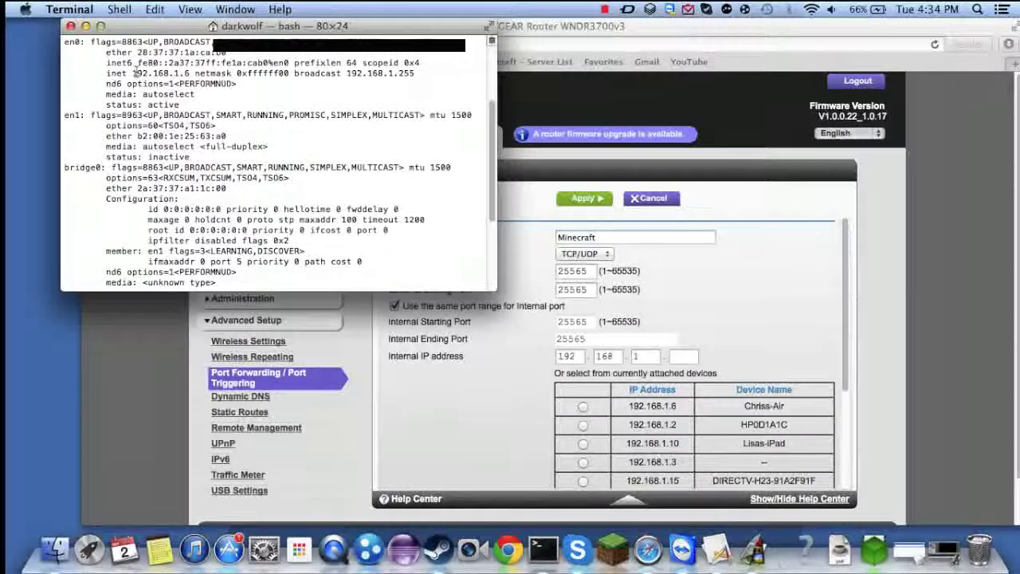
{"action": "left_click_drag", "start_coordinate": [133, 72], "coordinate": [190, 73]}
{"action": "right_click", "coordinate": [192, 72]}
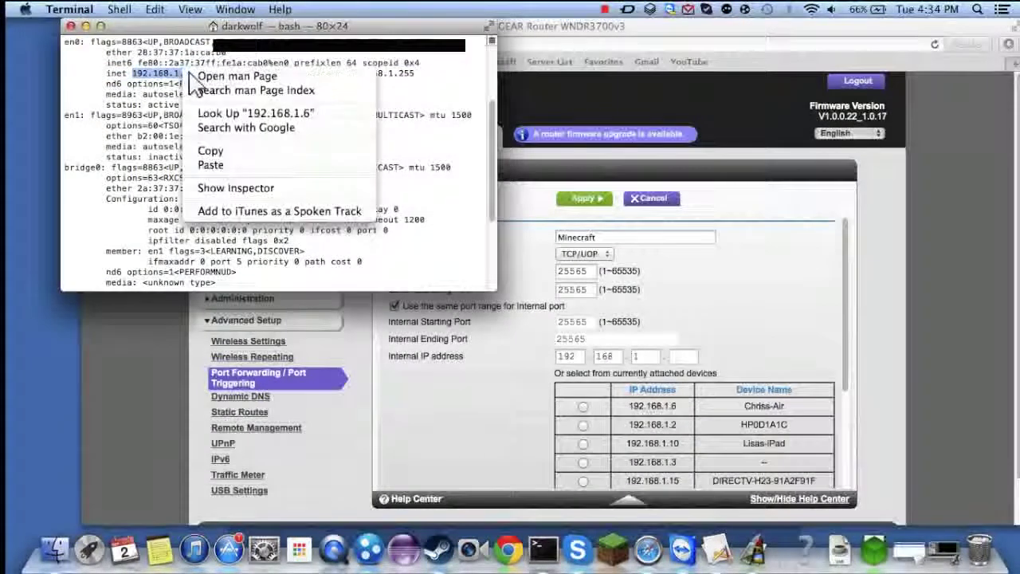
{"action": "left_click", "coordinate": [210, 151]}
{"action": "scroll", "coordinate": [231, 143], "scroll_direction": "up", "scroll_amount": 1}
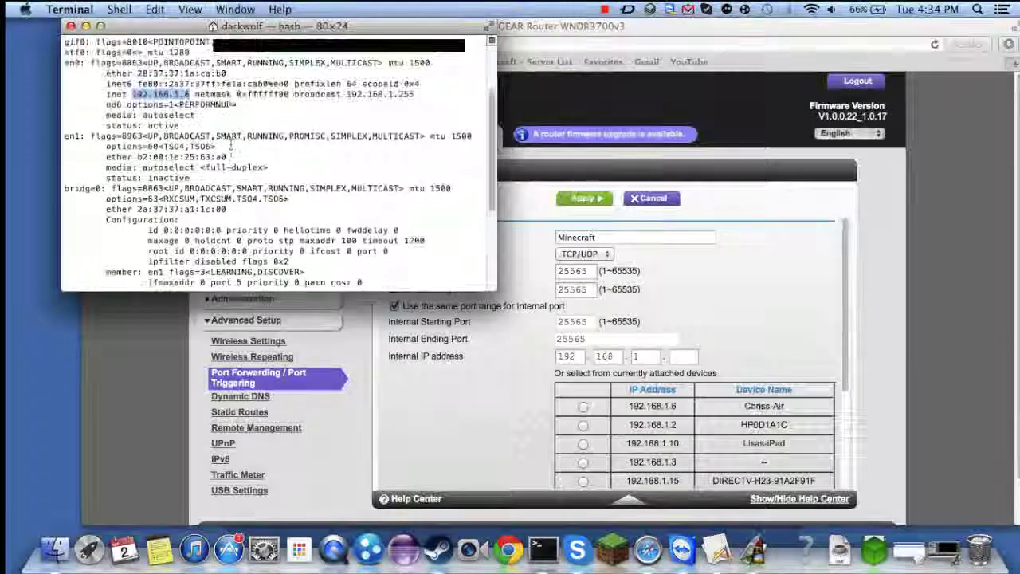
{"action": "scroll", "coordinate": [231, 145], "scroll_direction": "up", "scroll_amount": 1}
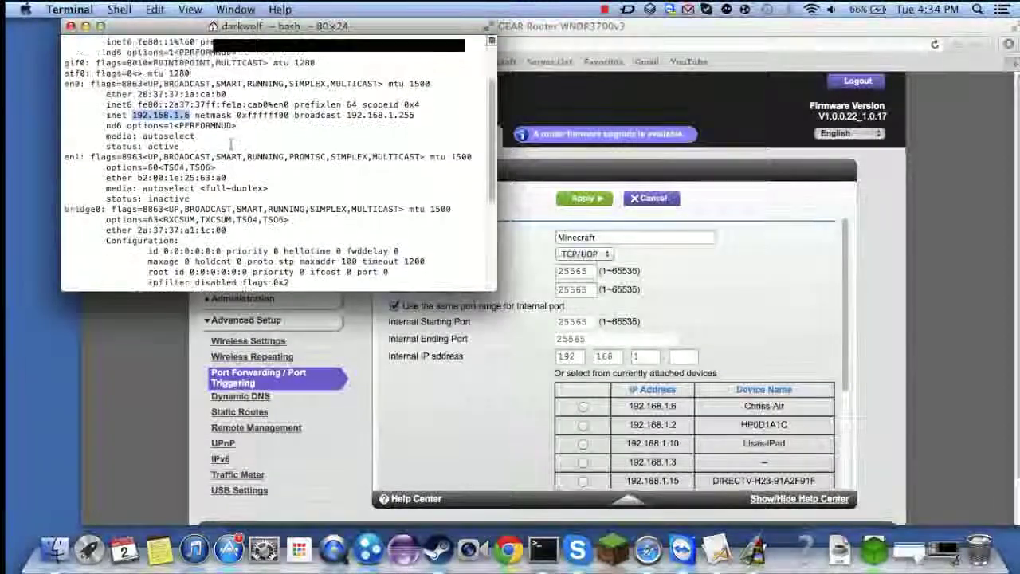
{"action": "left_click", "coordinate": [71, 27]}
- Complete the internal IP address as 192.168.1.6 and select the attached device with that same address
{"action": "left_click", "coordinate": [684, 358]}
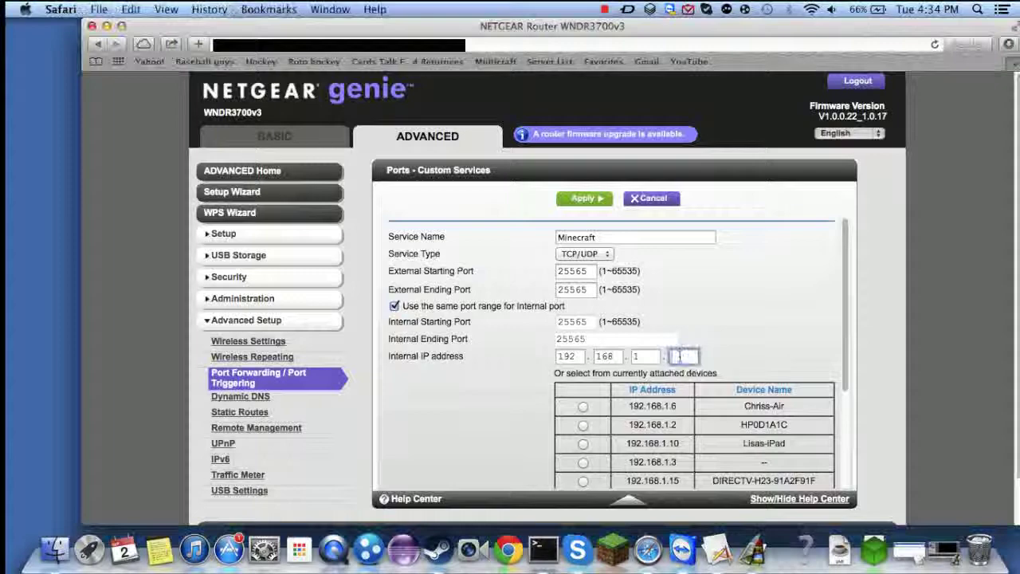
{"action": "right_click", "coordinate": [683, 358]}
{"action": "left_click", "coordinate": [674, 371]}
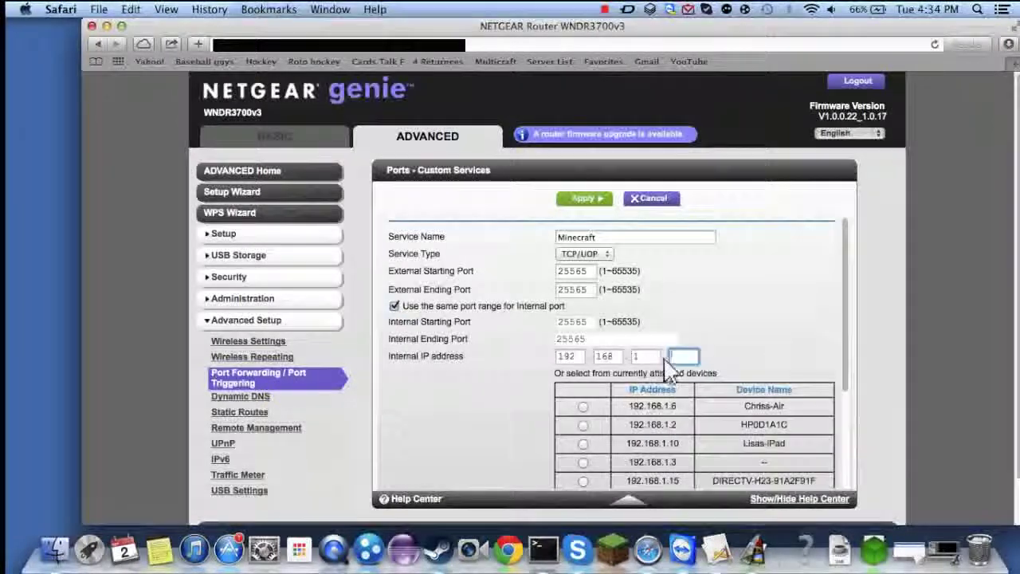
{"action": "type", "text": "6"}
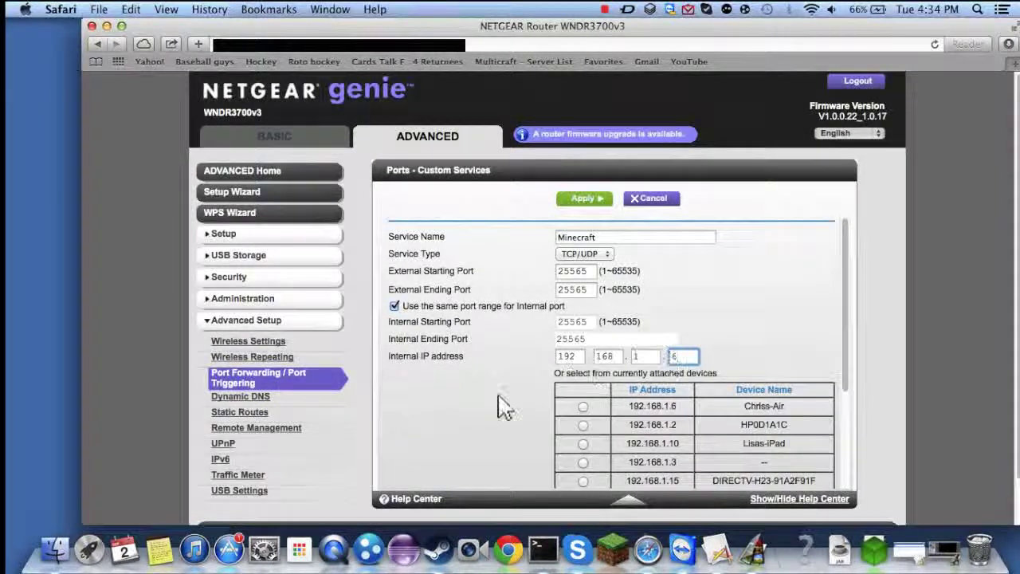
{"action": "left_click", "coordinate": [706, 373]}
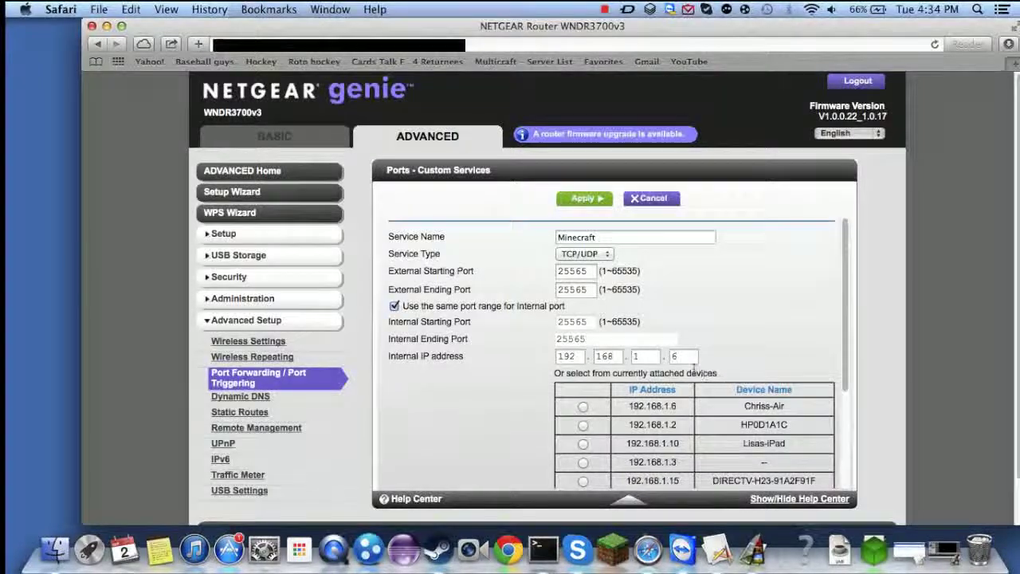
{"action": "scroll", "coordinate": [590, 408], "scroll_direction": "down", "scroll_amount": 1}
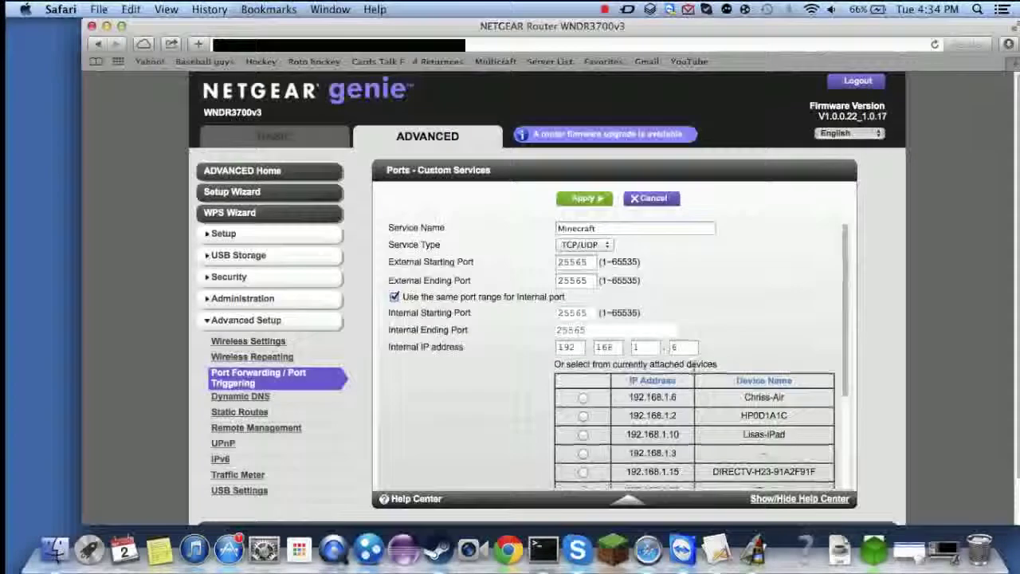
{"action": "left_click", "coordinate": [586, 400]}
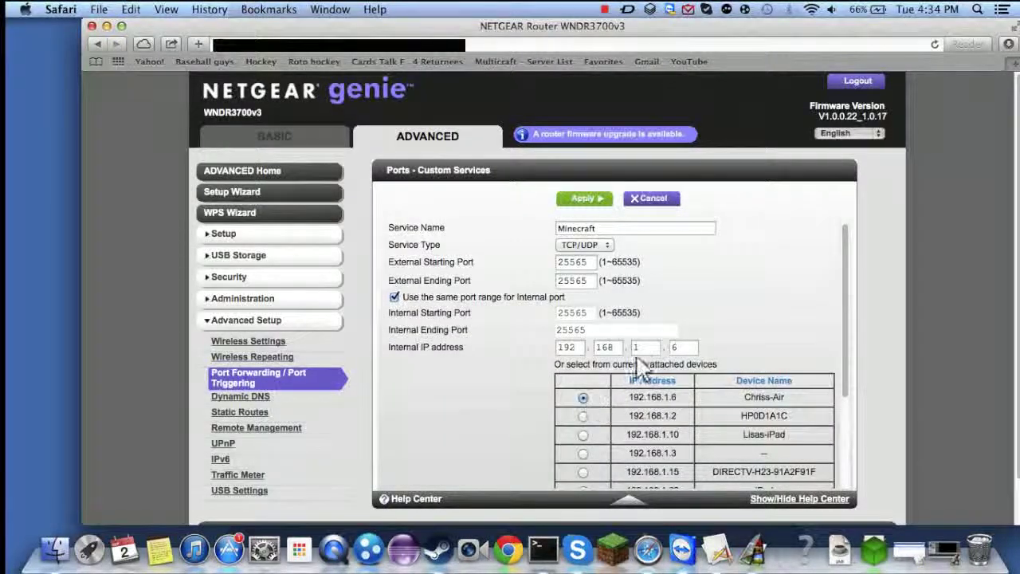
- Clear the last number of the internal IP address and look through the list of currently attached devices
{"action": "left_click", "coordinate": [687, 348]}
{"action": "key", "text": "BackSpace"}
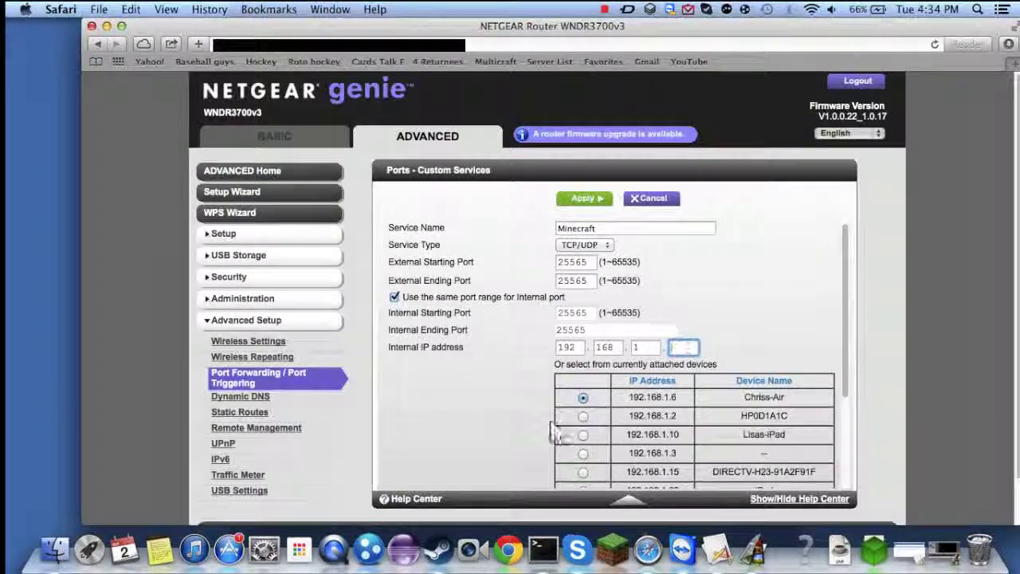
{"action": "scroll", "coordinate": [518, 417], "scroll_direction": "down", "scroll_amount": 4}
{"action": "scroll", "coordinate": [518, 417], "scroll_direction": "down", "scroll_amount": 8}
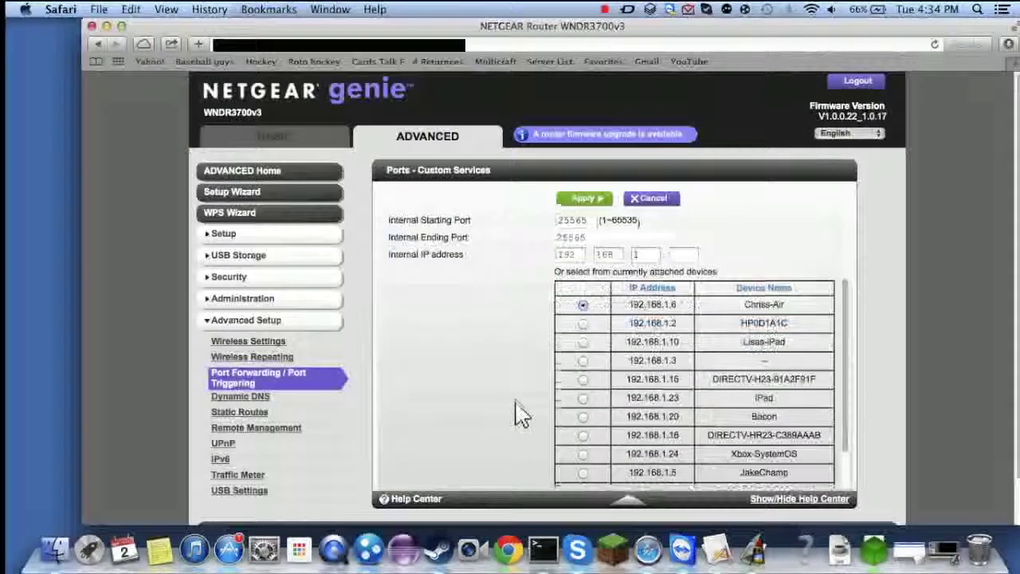
{"action": "scroll", "coordinate": [746, 390], "scroll_direction": "down", "scroll_amount": 2}
{"action": "scroll", "coordinate": [741, 391], "scroll_direction": "down", "scroll_amount": 2}
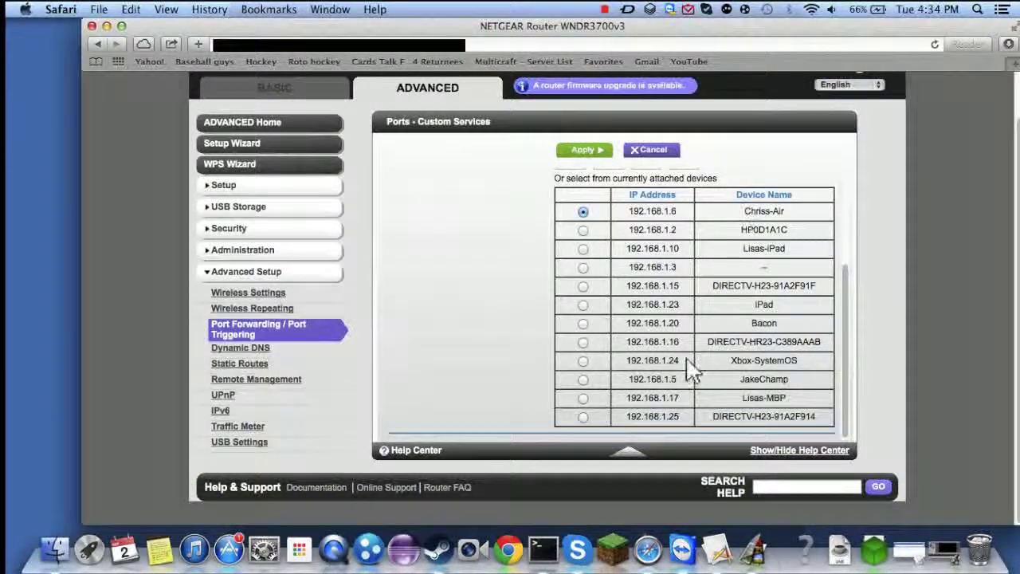
{"action": "scroll", "coordinate": [532, 294], "scroll_direction": "up", "scroll_amount": 5}
{"action": "scroll", "coordinate": [532, 293], "scroll_direction": "up", "scroll_amount": 4}
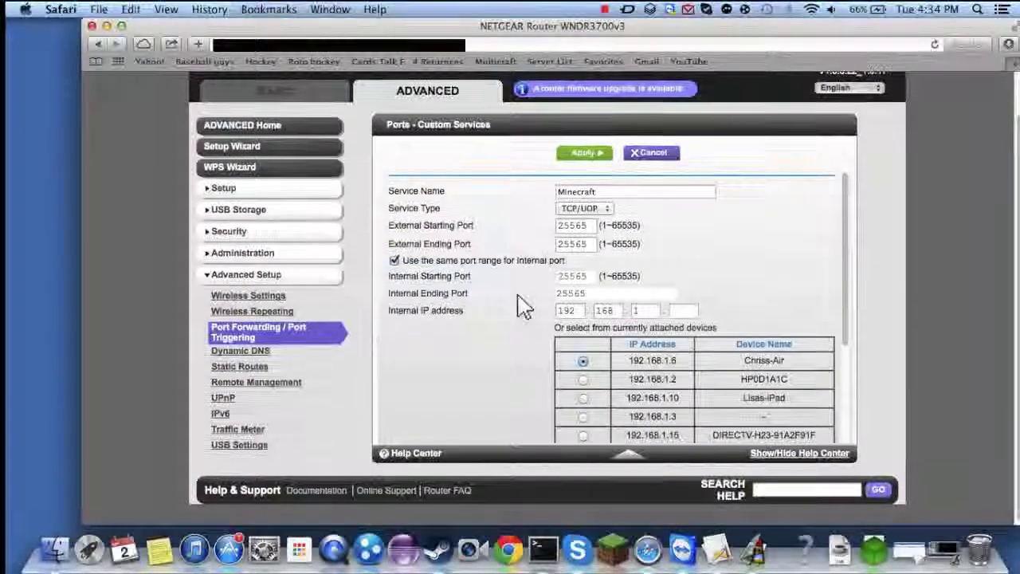
{"action": "scroll", "coordinate": [525, 359], "scroll_direction": "down", "scroll_amount": 5}
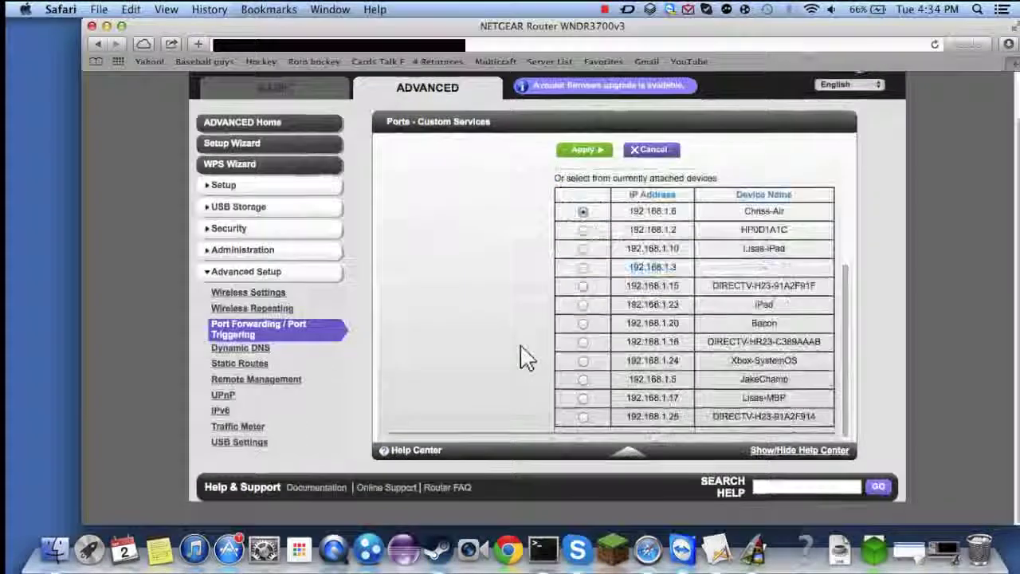
{"action": "scroll", "coordinate": [526, 359], "scroll_direction": "up", "scroll_amount": 8}
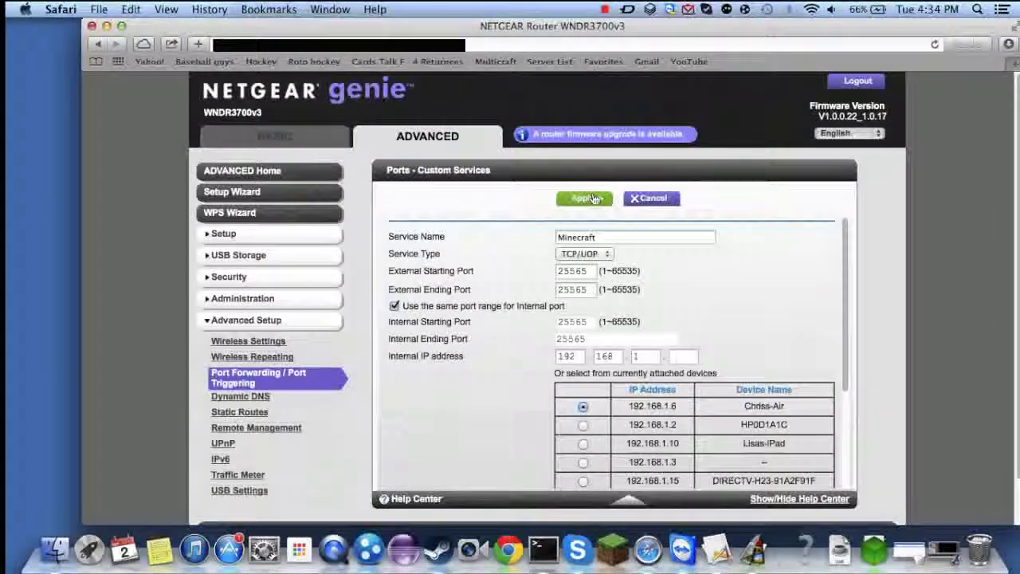
- Enter 6 as the last number of the internal IP address and apply the Minecraft custom service
{"action": "left_click", "coordinate": [593, 198]}
{"action": "left_click", "coordinate": [624, 208]}
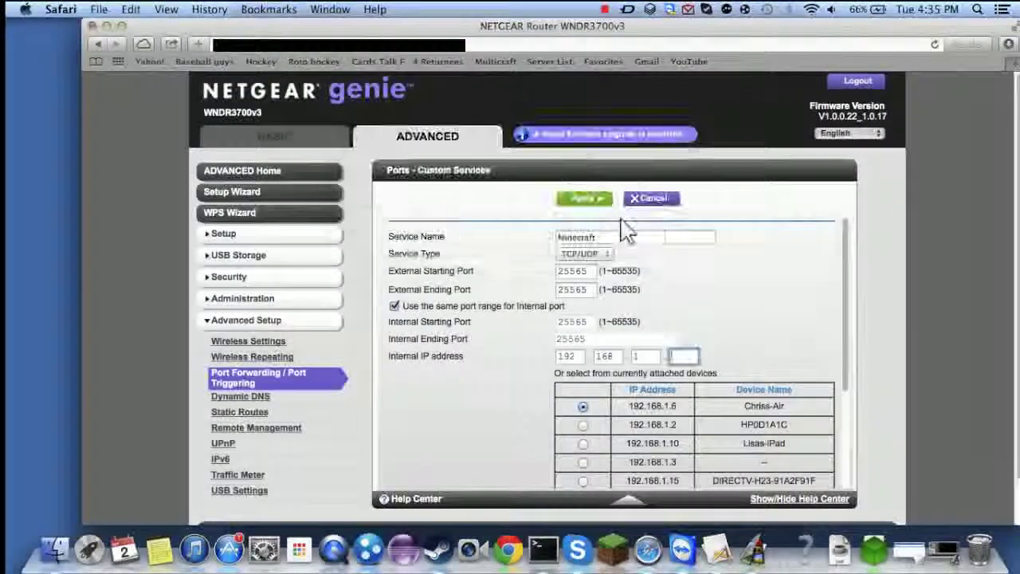
{"action": "type", "text": "6"}
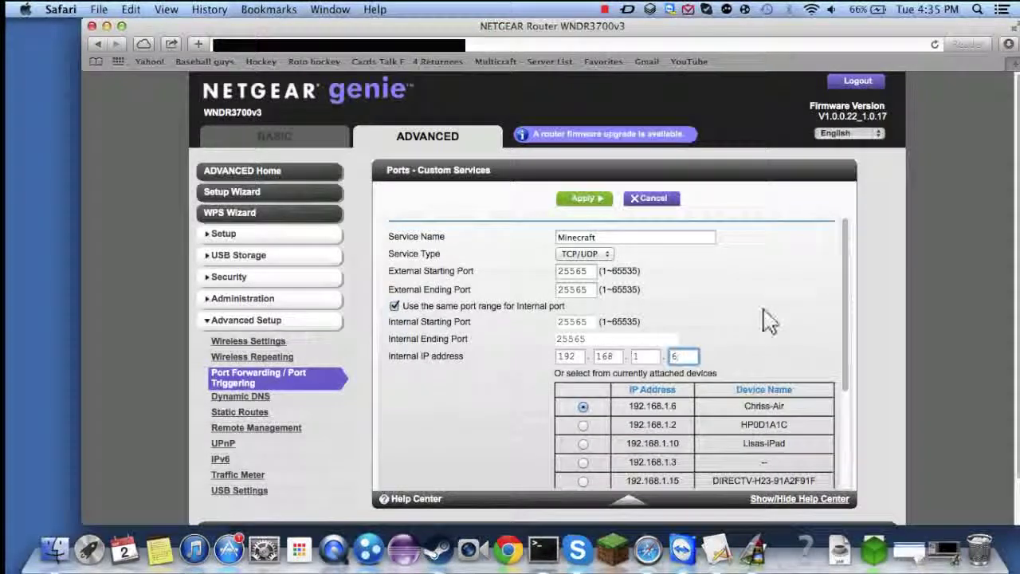
{"action": "left_click", "coordinate": [578, 199]}
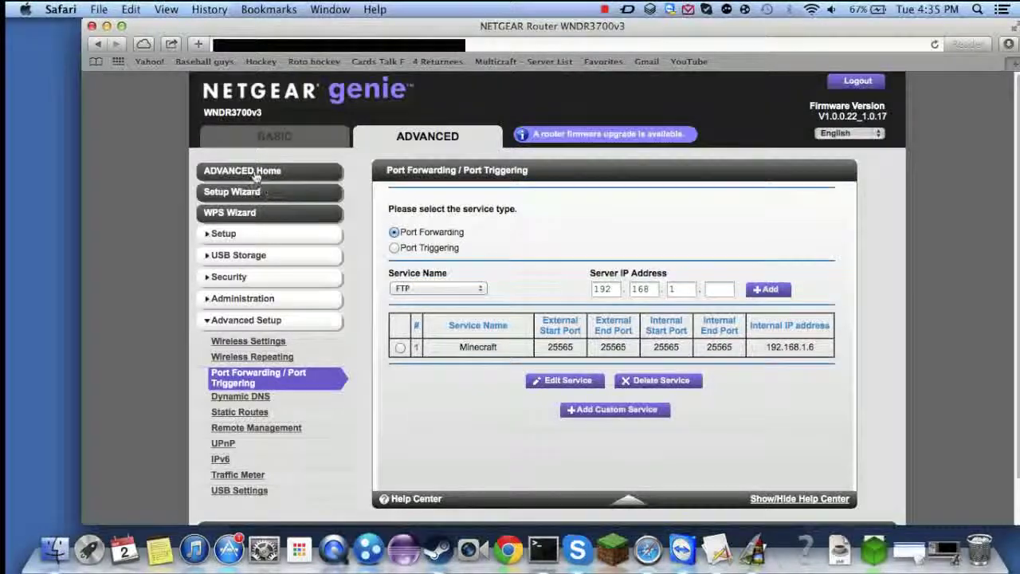
- Switch the router's interface to the basic settings
{"action": "left_click", "coordinate": [274, 142]}
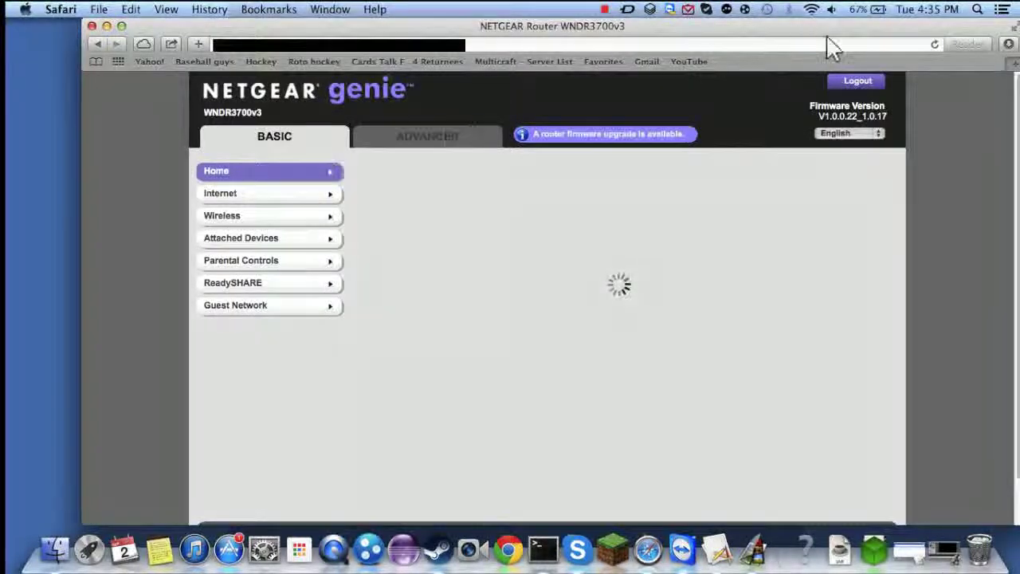